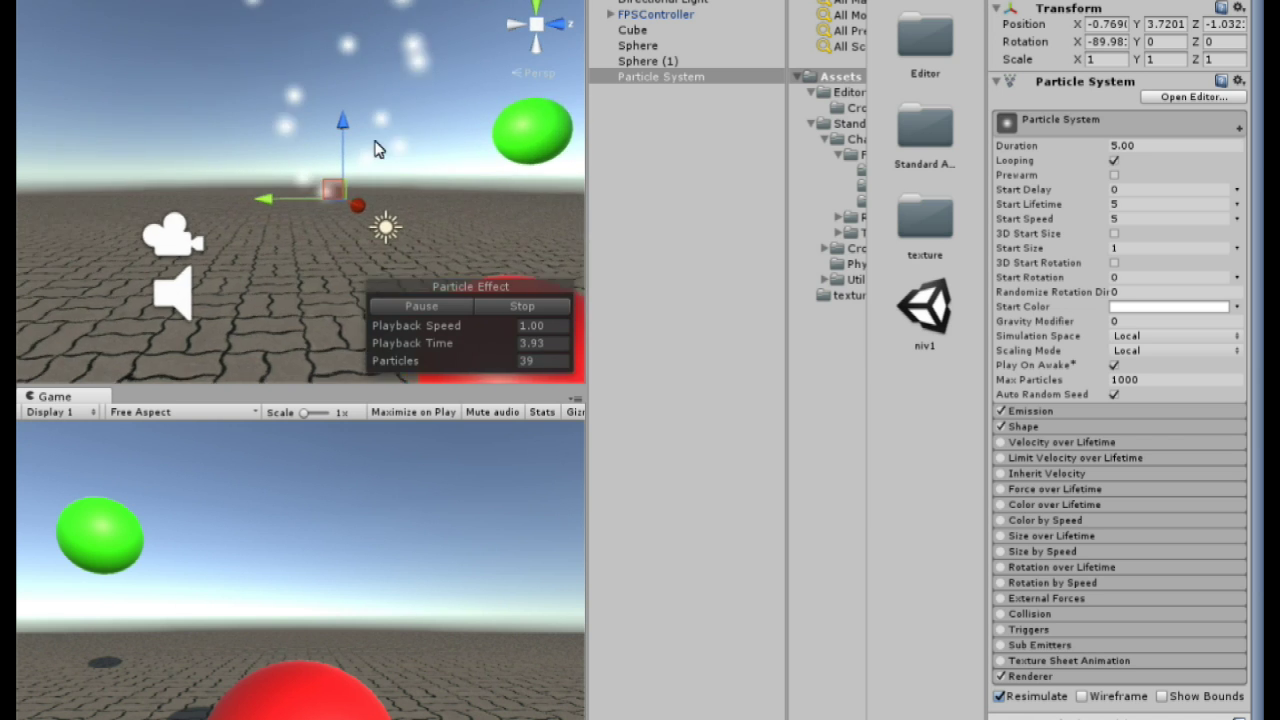
# - Move the particle system across the ground to about X 3.28, Z 6.07, beyond the spheres
pyautogui.moveTo(369, 166)
pyautogui.keyDown('alt'); pyautogui.mouseDown()
pyautogui.moveTo(912, 118)
pyautogui.moveTo(345, 163)
pyautogui.mouseUp(); pyautogui.keyUp('alt')
pyautogui.moveTo(252, 182); pyautogui.dragTo(323, 193)
pyautogui.keyDown('alt'); pyautogui.moveTo(343, 256); pyautogui.dragTo(436, 188); pyautogui.keyUp('alt')
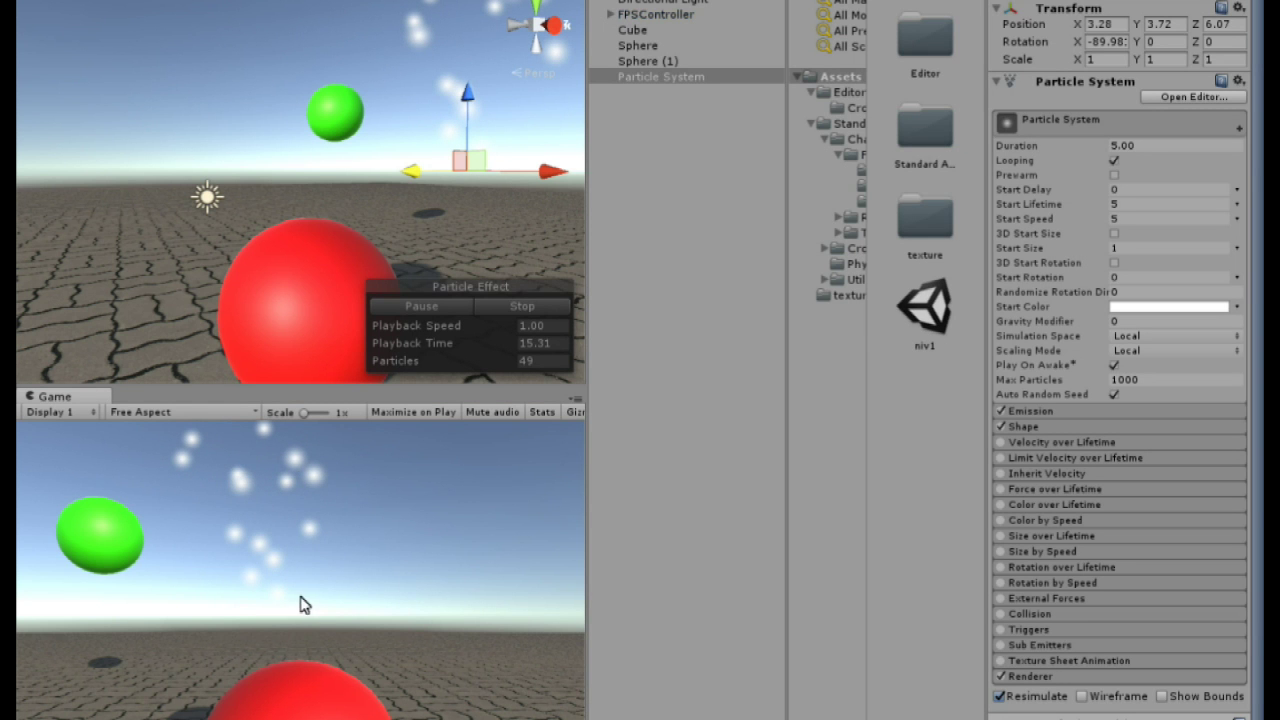
# - Play the scene, walk the first-person character up to the particle emitter to view it, and stop playback
pyautogui.press('Up')
pyautogui.press('Up')
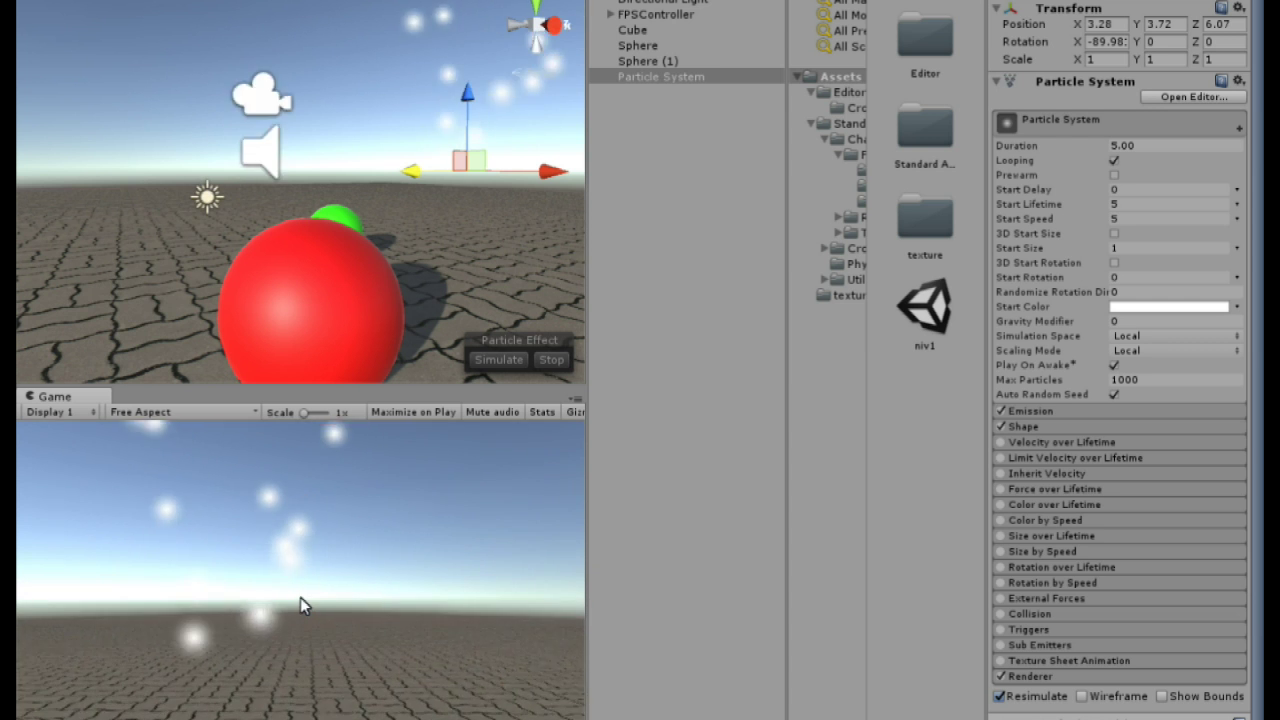
pyautogui.press('Up')
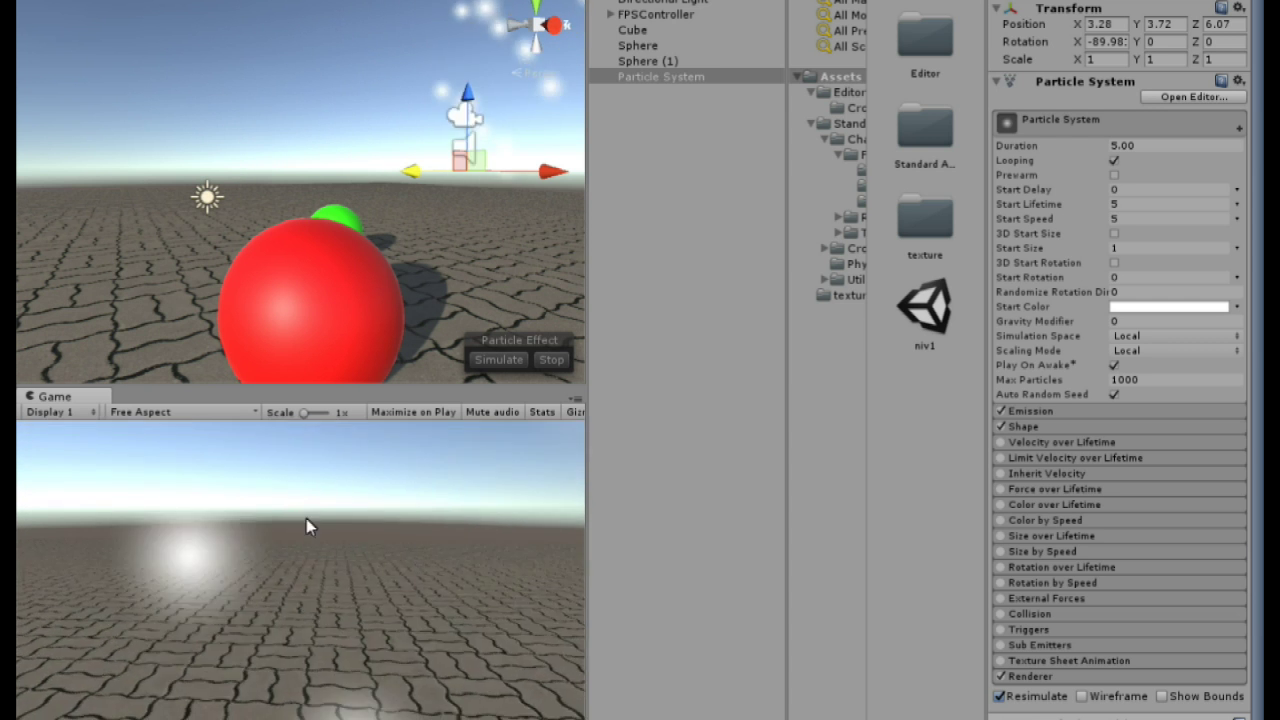
pyautogui.press('Up')
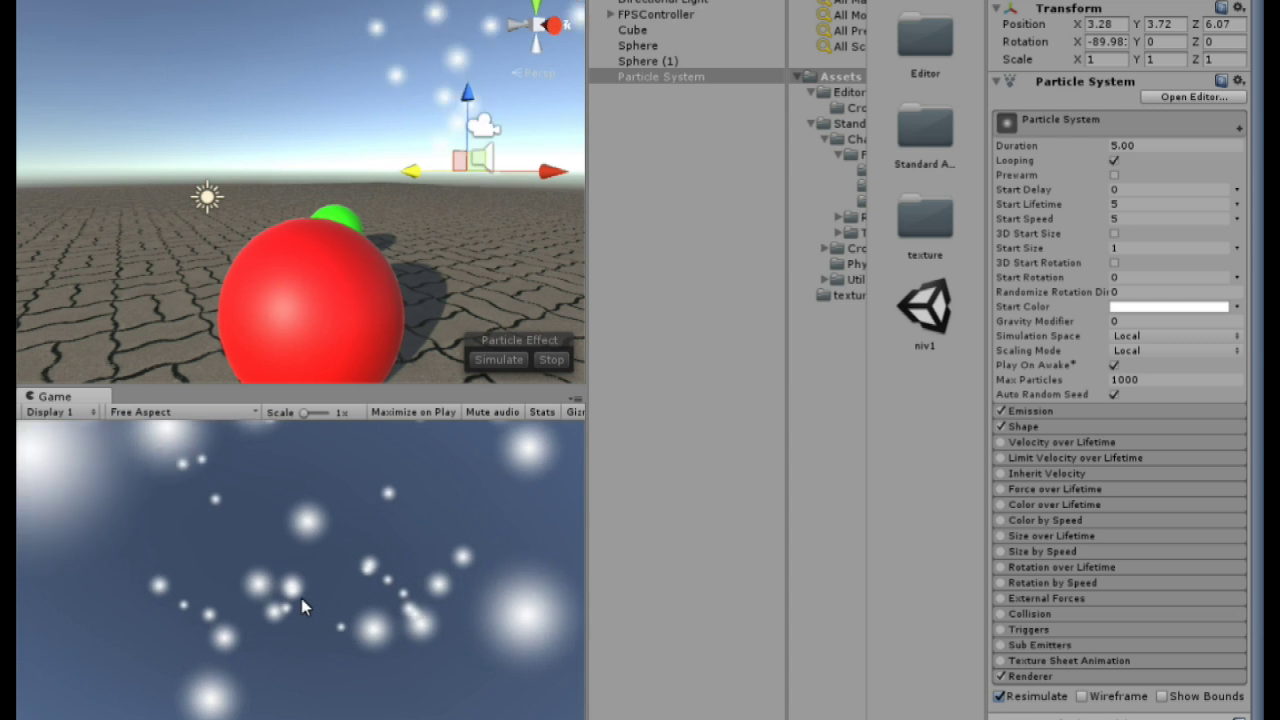
pyautogui.press('Down')
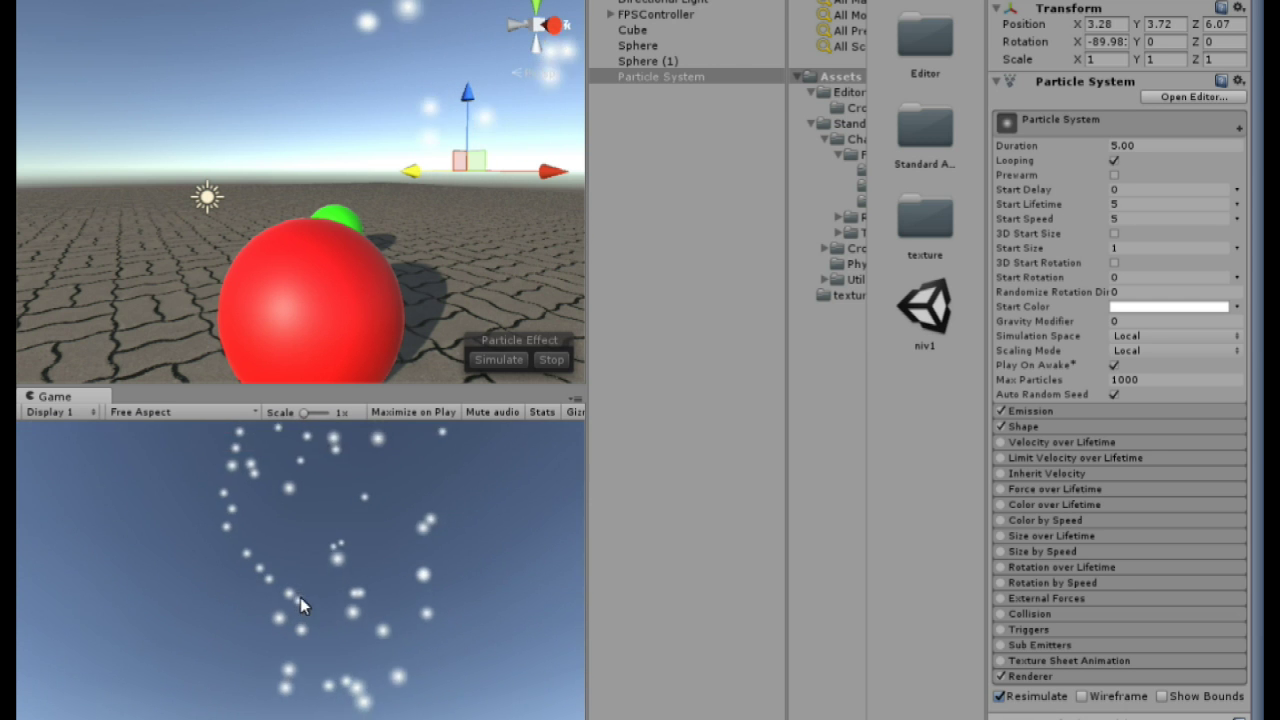
pyautogui.moveTo(230, 715)
pyautogui.click(230, 697)
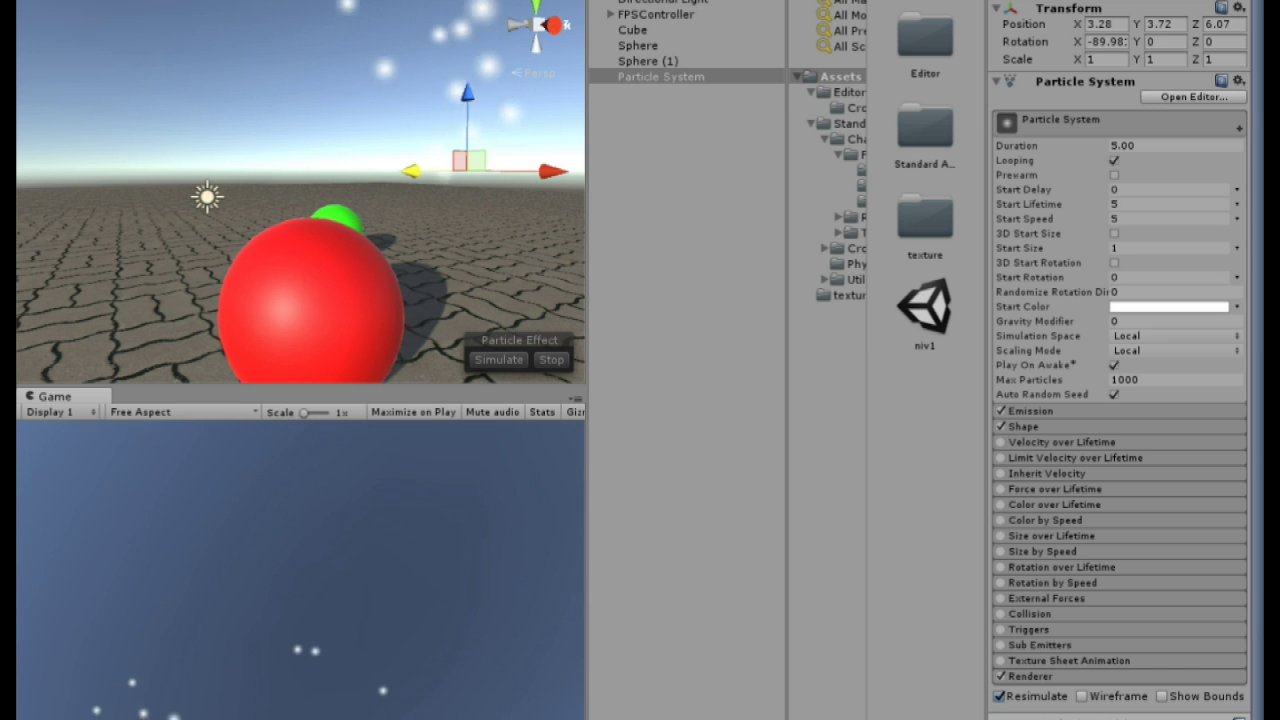
pyautogui.click(30, 0)
pyautogui.click(118, 0)
# - Set the particle system's start color to bright blue, hex 0060FFFF
pyautogui.moveTo(334, 137); pyautogui.dragTo(495, 178, button='right')
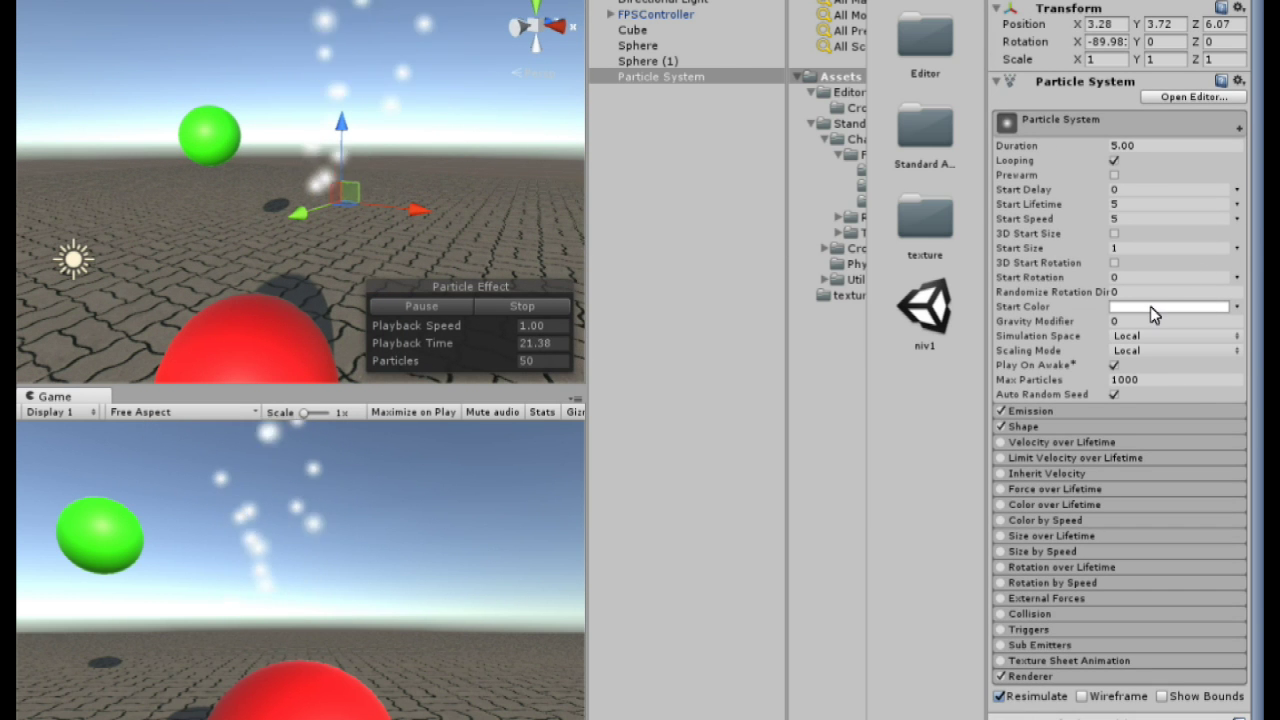
pyautogui.click(1150, 306)
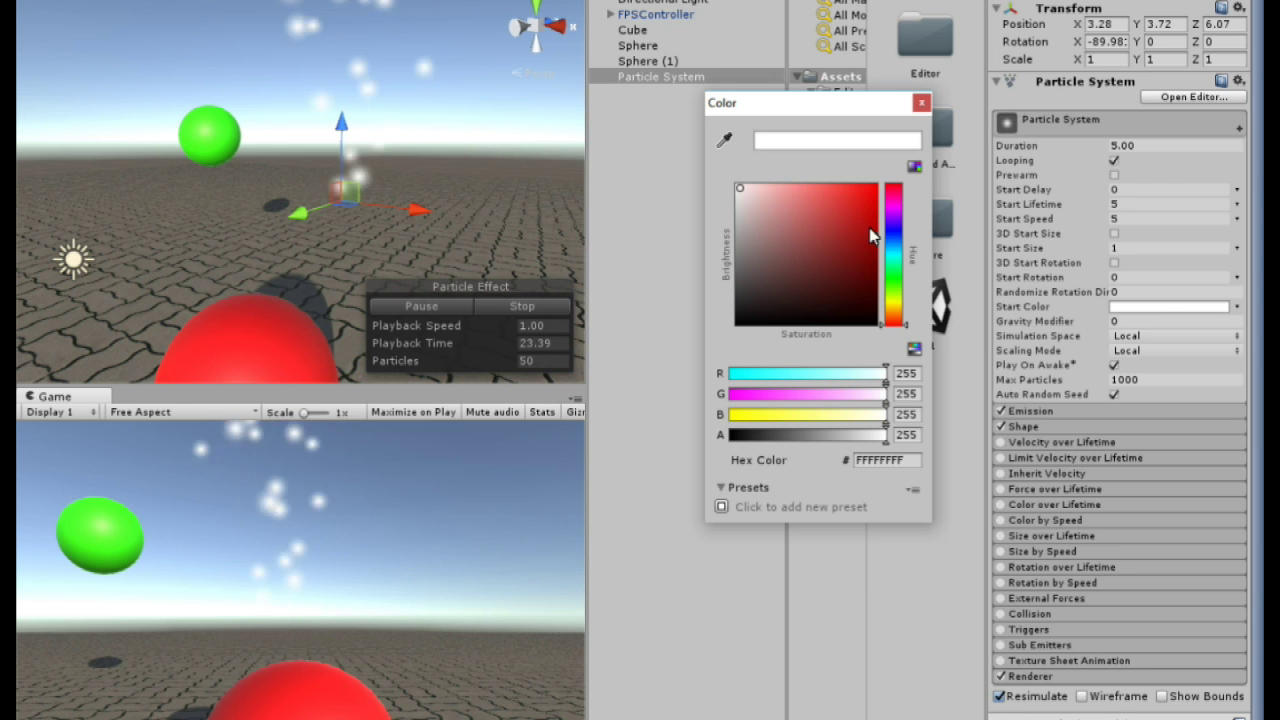
pyautogui.moveTo(903, 329); pyautogui.dragTo(894, 245)
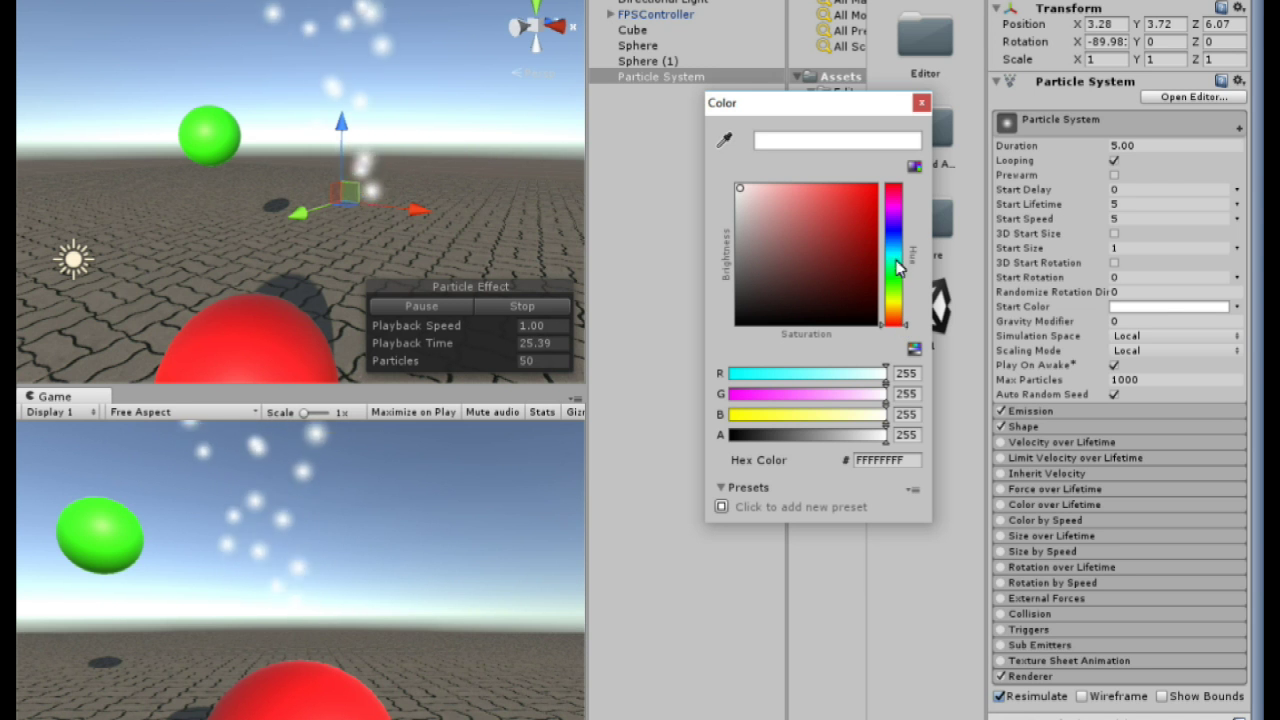
pyautogui.click(864, 191)
pyautogui.moveTo(872, 195); pyautogui.dragTo(897, 177)
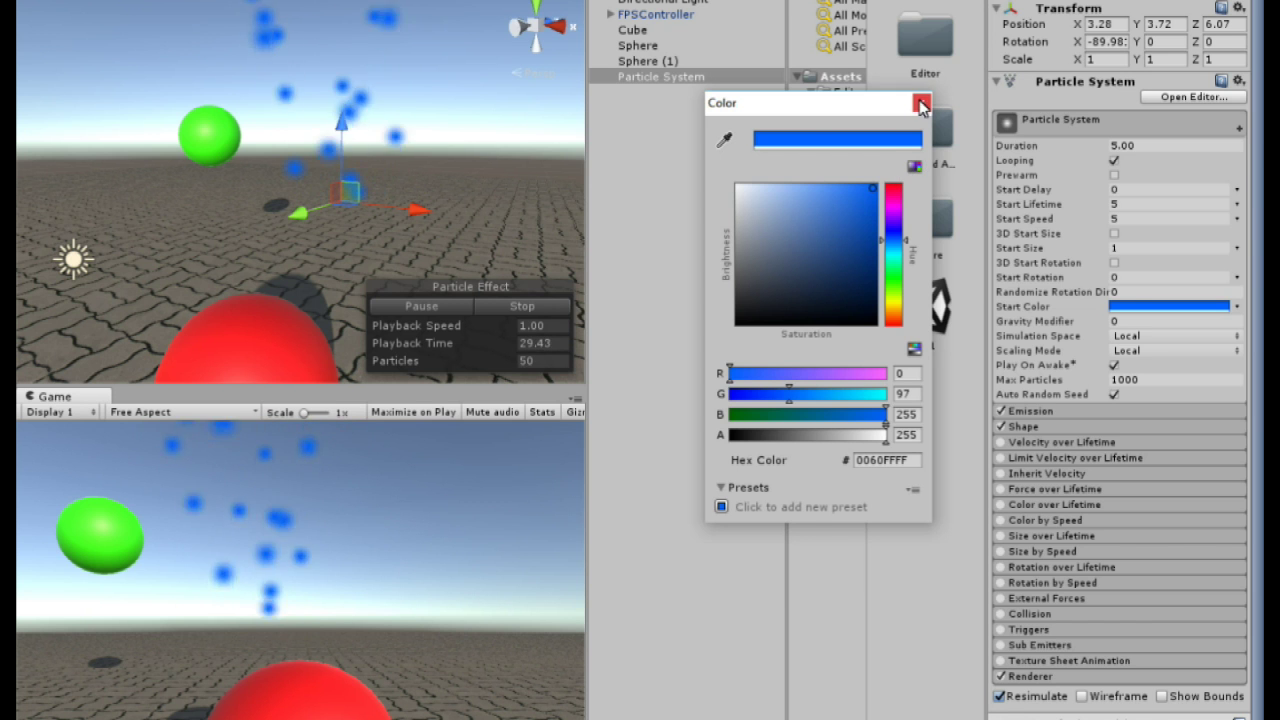
pyautogui.click(920, 104)
# - Set the particle system's duration to 7
pyautogui.click(1157, 145)
pyautogui.moveTo(461, 178); pyautogui.dragTo(369, 69, button='right')
pyautogui.scroll(-6, 343, 302)
pyautogui.scroll(4, 369, 69)
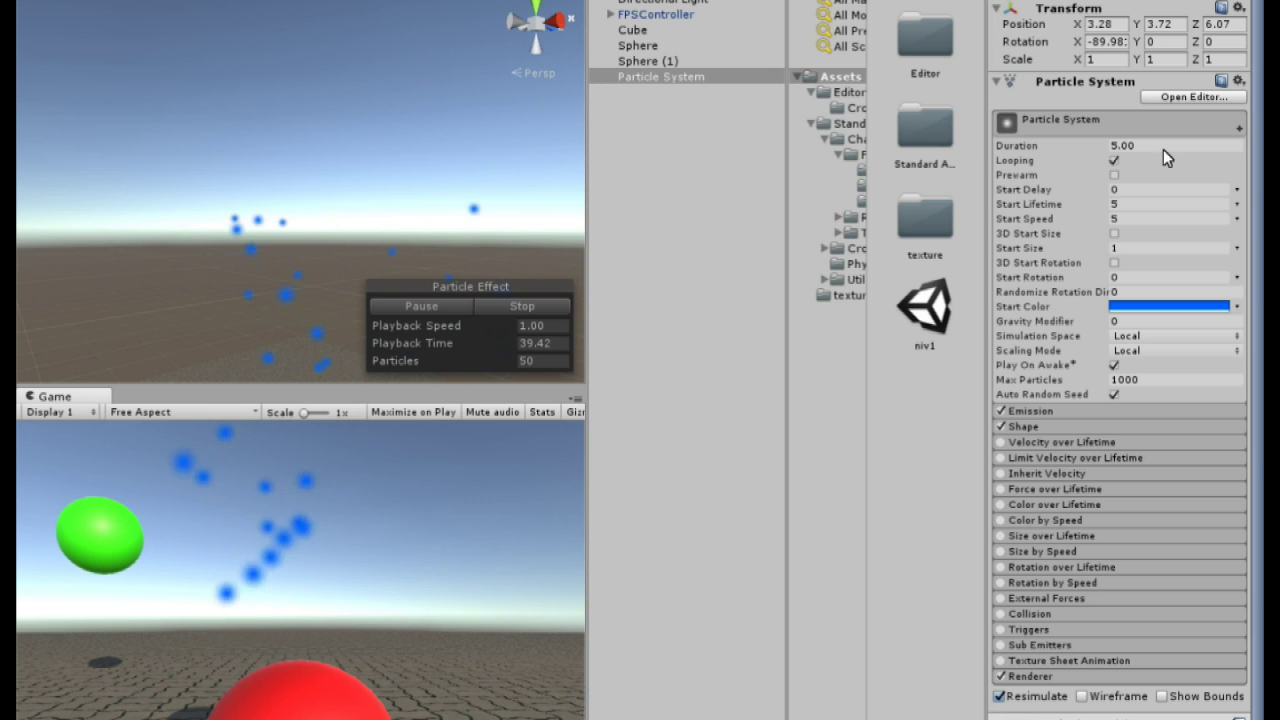
pyautogui.write('7')
pyautogui.press('Return')
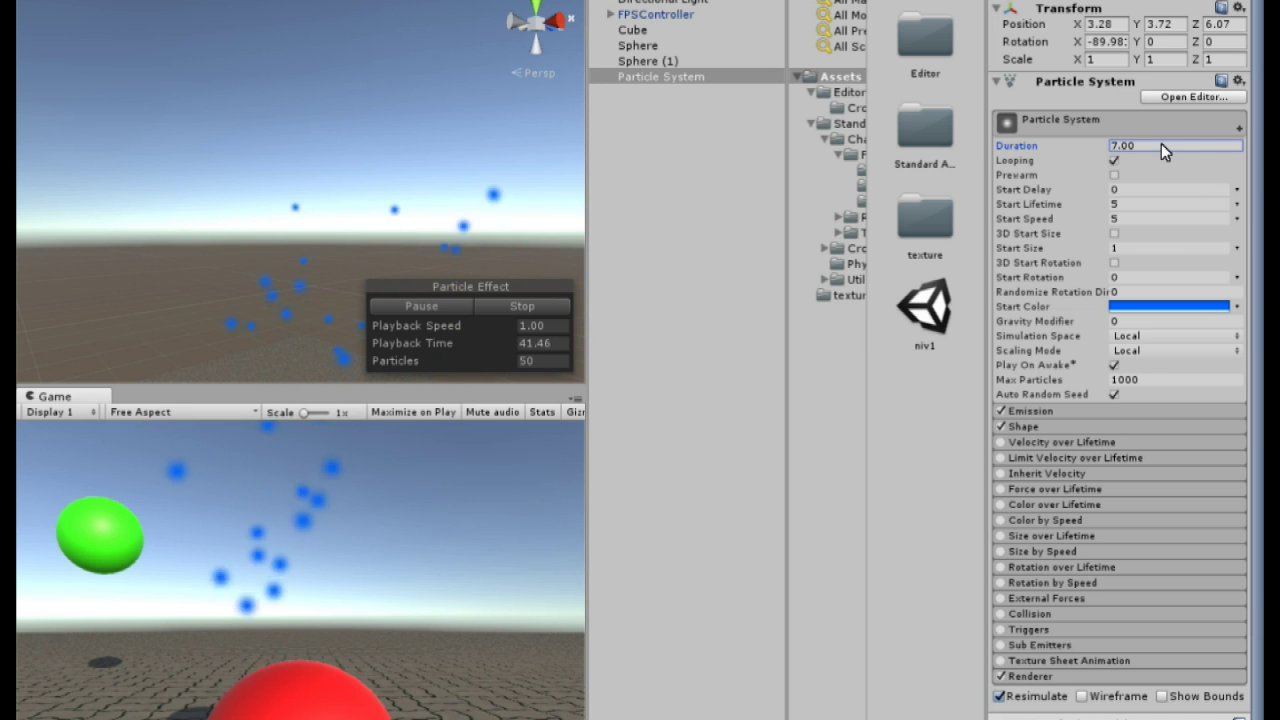
# - Turn the particle system's looping off and back on, and view the emission from several angles
pyautogui.moveTo(447, 177); pyautogui.dragTo(410, 172, button='right')
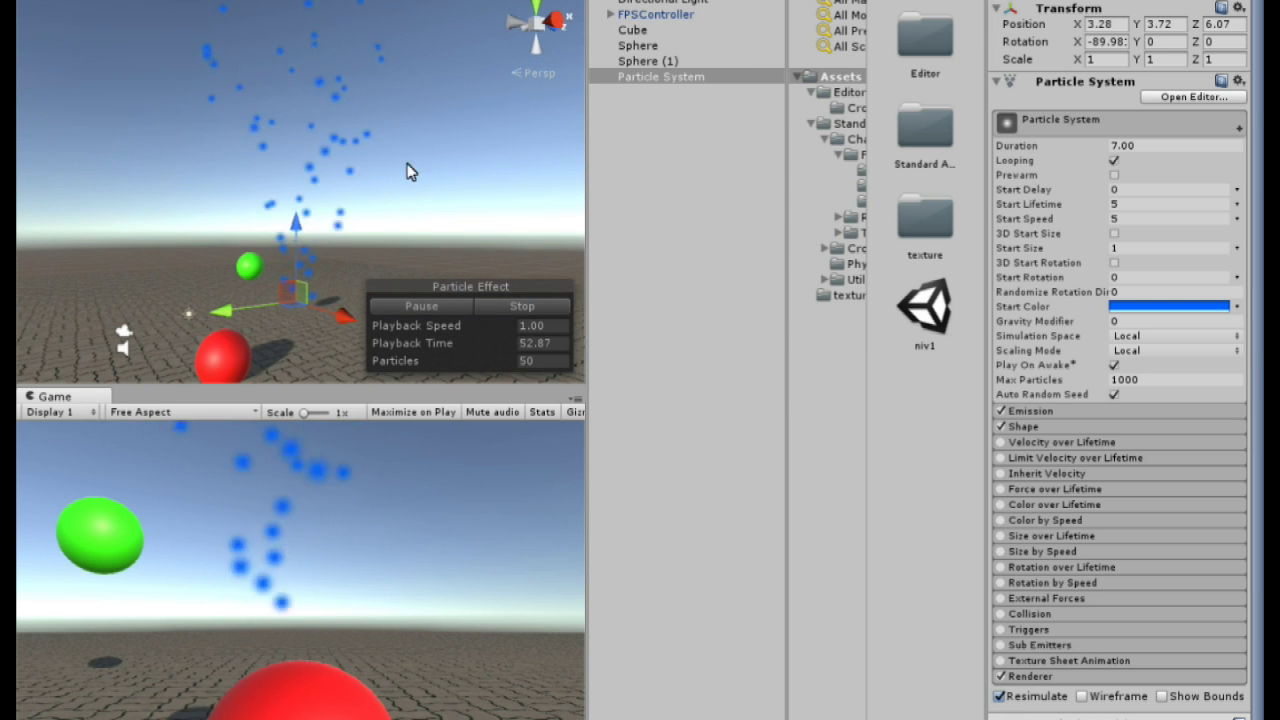
pyautogui.click(1114, 160)
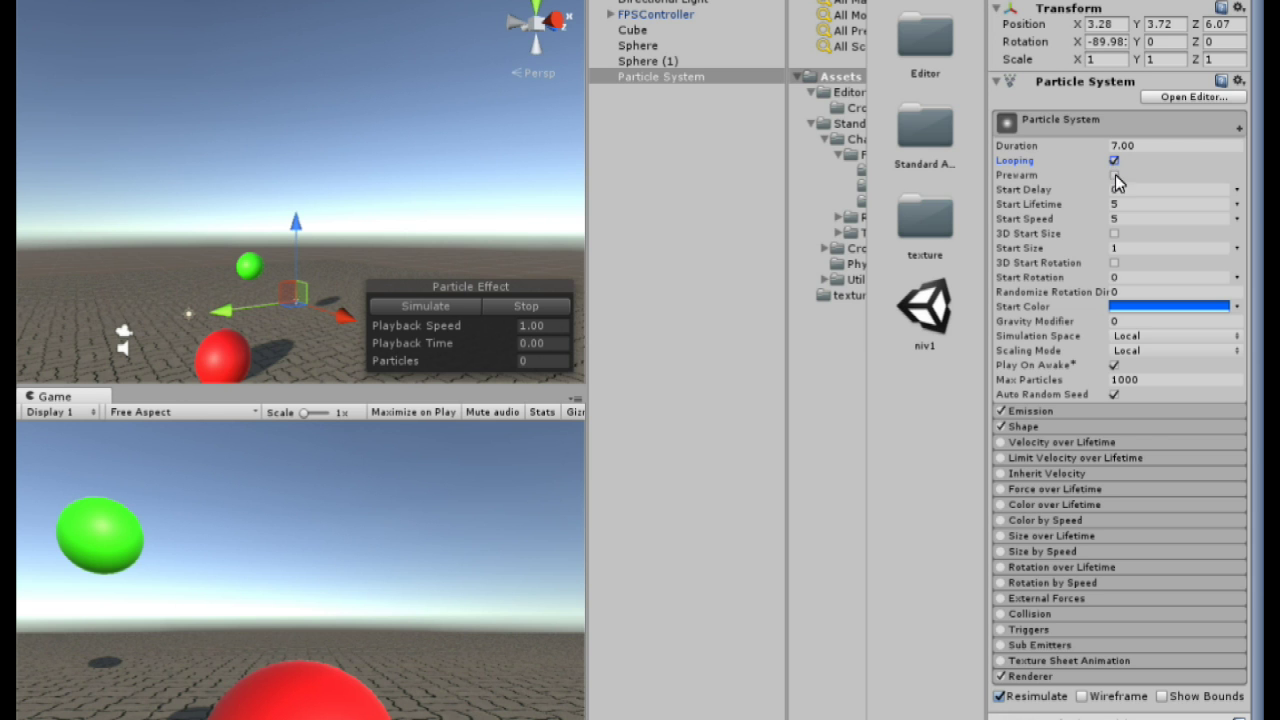
pyautogui.moveTo(529, 111); pyautogui.dragTo(480, 157, button='right')
pyautogui.press('f')
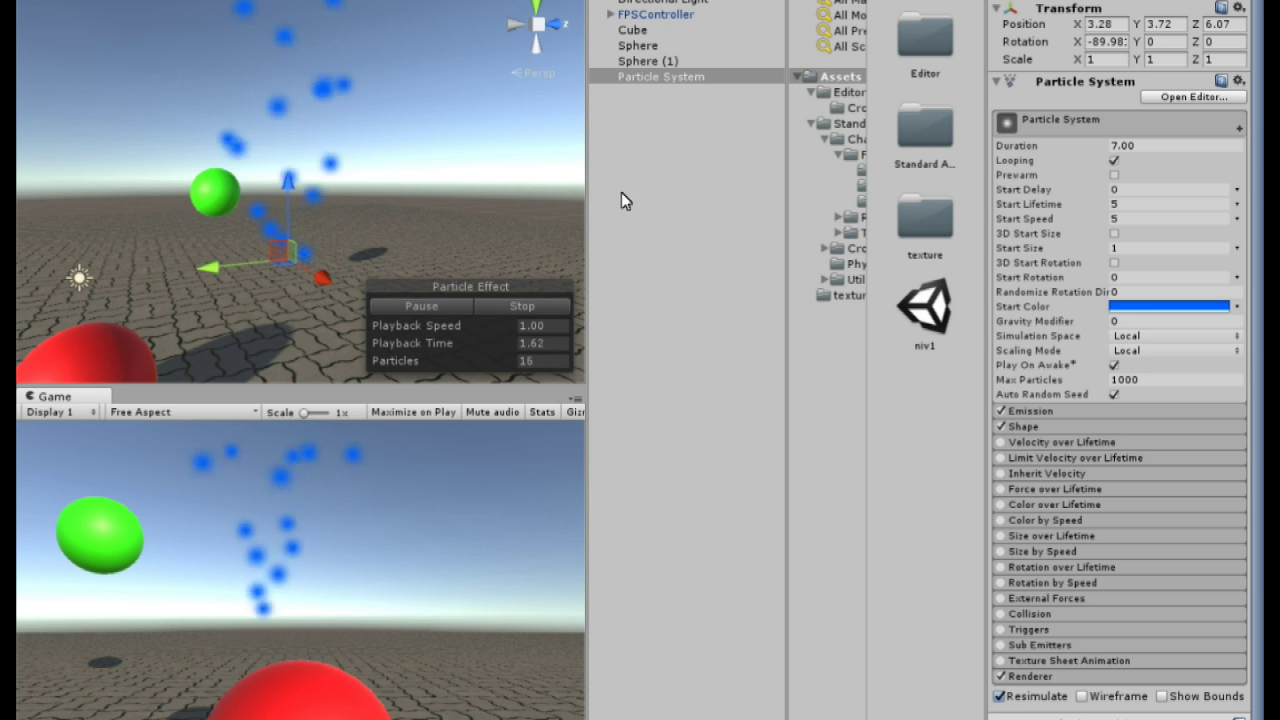
pyautogui.moveTo(349, 177); pyautogui.dragTo(340, 118, button='right')
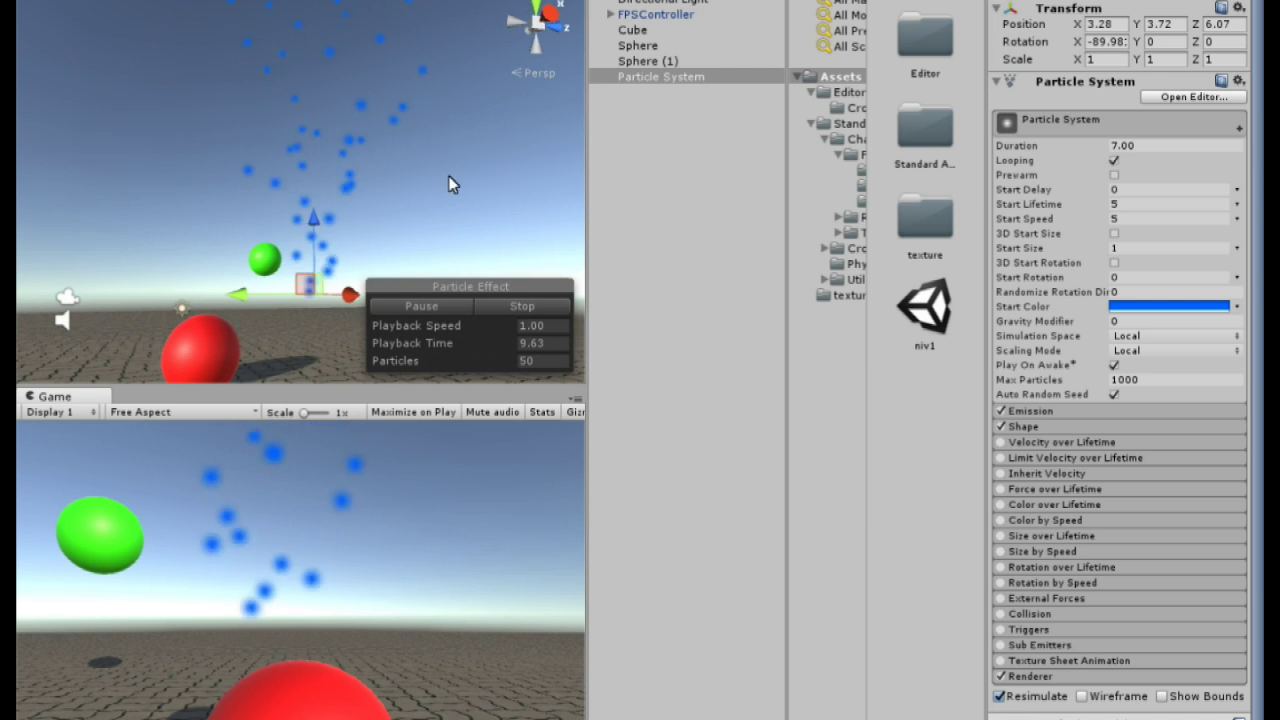
pyautogui.moveTo(444, 183); pyautogui.dragTo(351, 258, button='right')
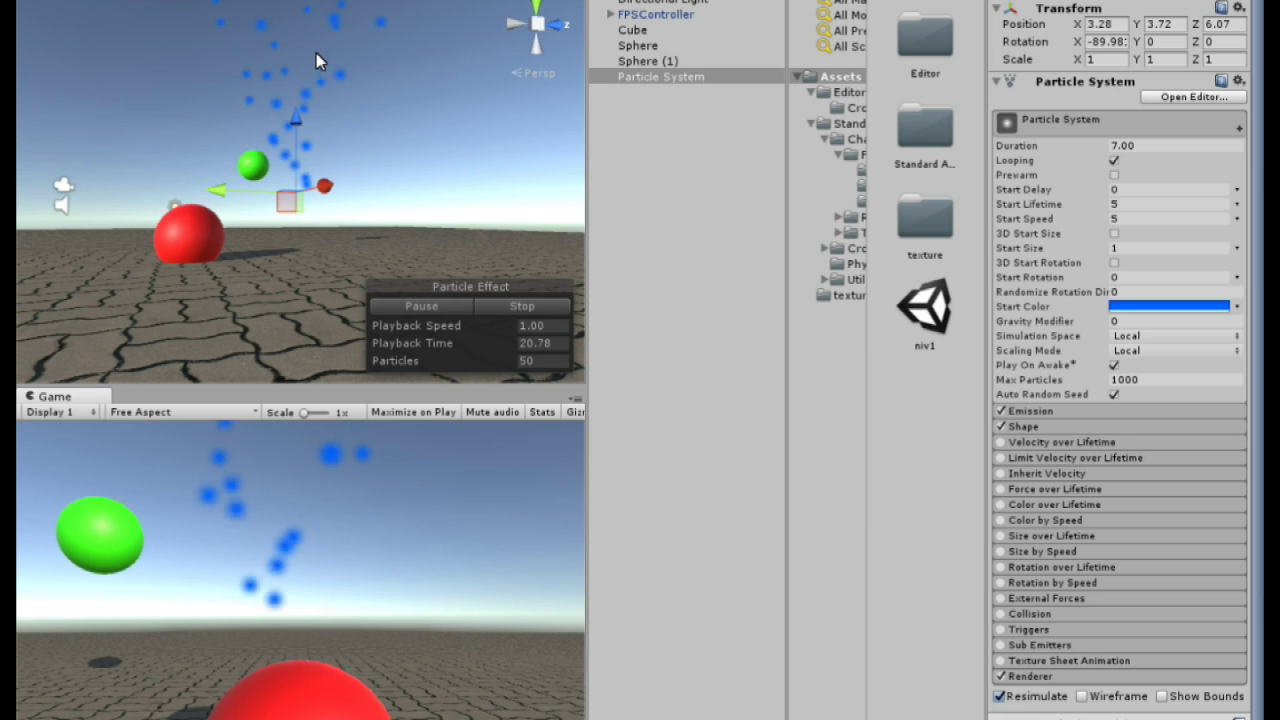
# - Try other shades for the particles' start color
pyautogui.click(1155, 314)
pyautogui.moveTo(827, 211)
pyautogui.mouseDown()
pyautogui.moveTo(837, 154)
pyautogui.moveTo(973, 124)
pyautogui.mouseUp()
pyautogui.click(921, 104)
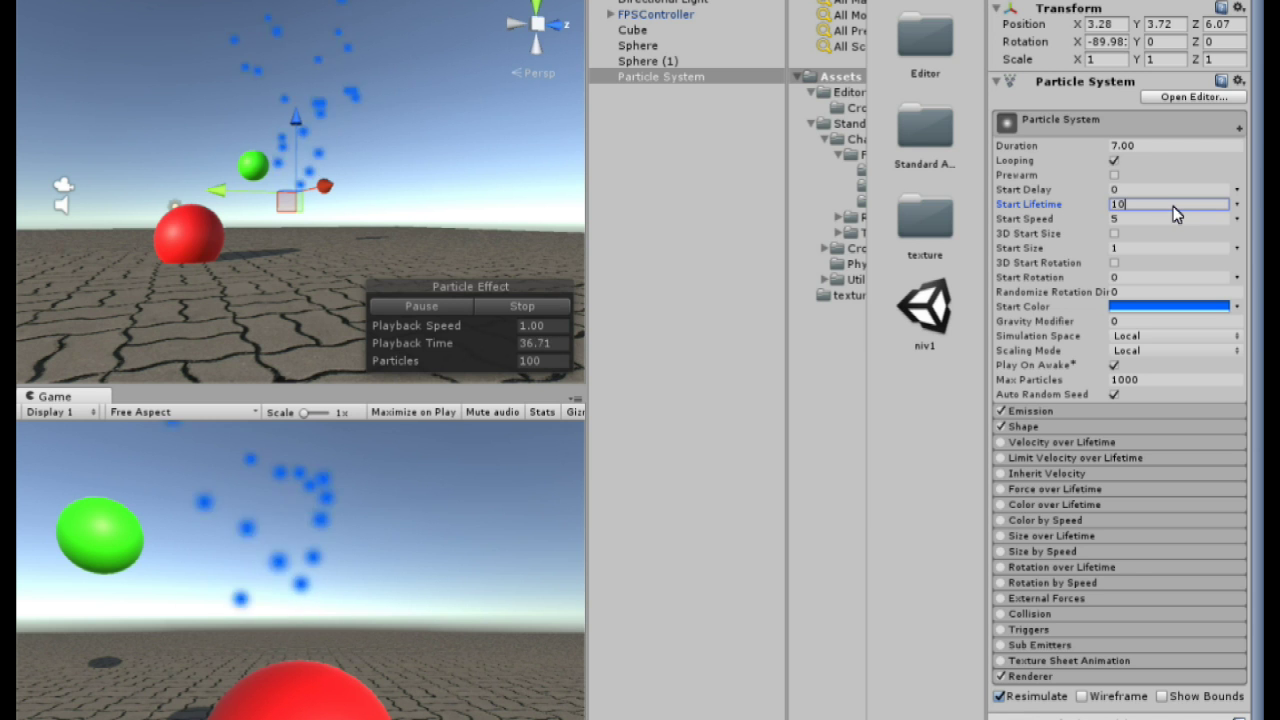
# - Set the particles' start lifetime to 3
pyautogui.moveTo(522, 143); pyautogui.dragTo(512, 25, button='right')
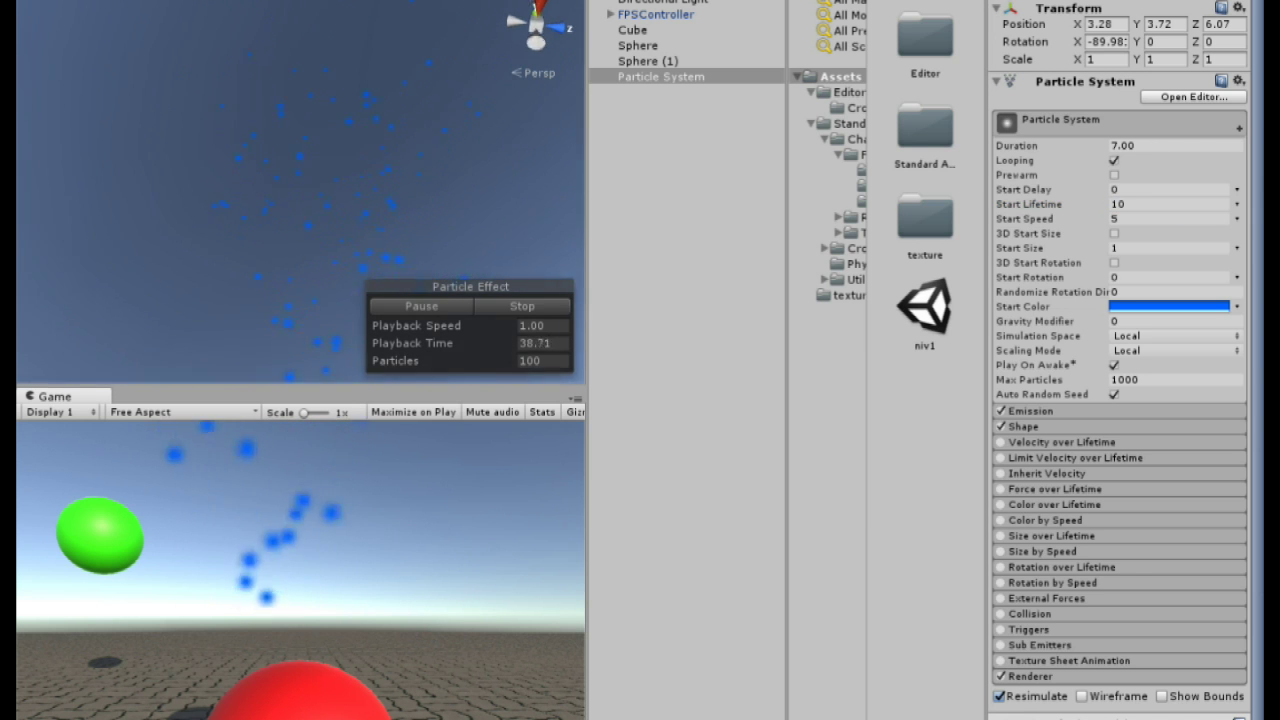
pyautogui.moveTo(512, 25); pyautogui.dragTo(440, 330, button='right')
pyautogui.press('w')
pyautogui.click(1153, 217)
pyautogui.click(1153, 208)
pyautogui.write('3')
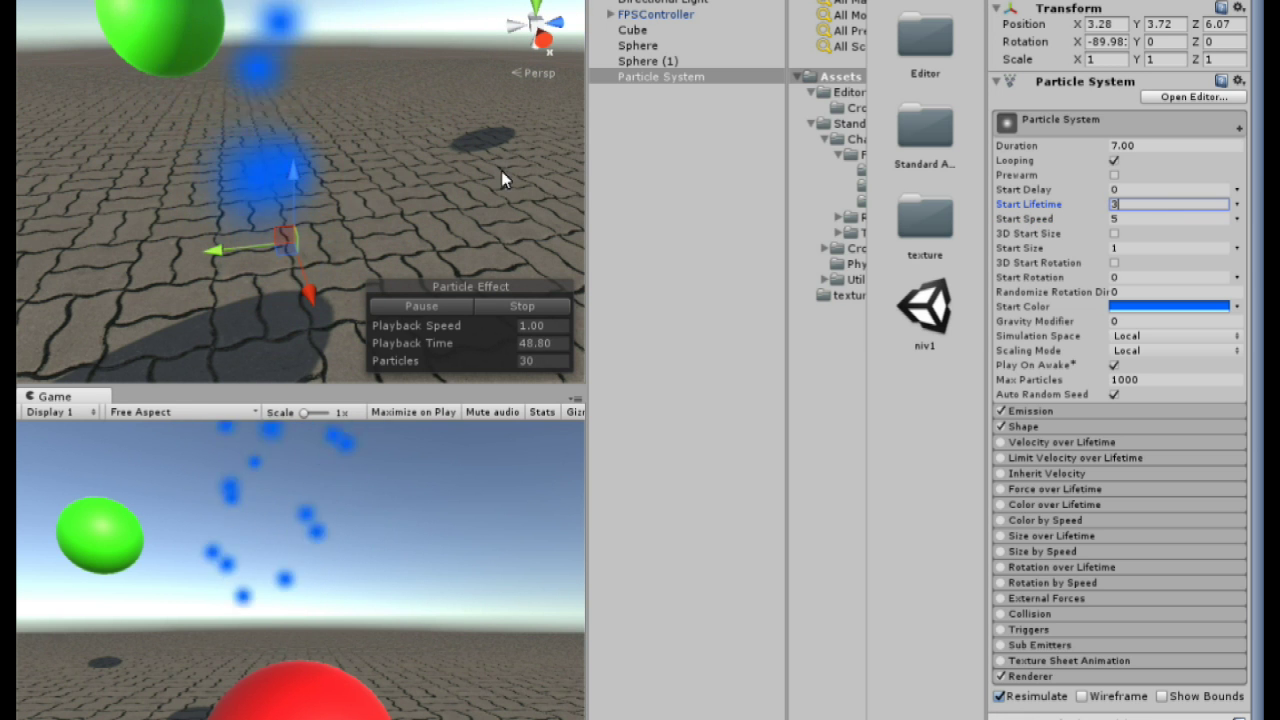
pyautogui.moveTo(460, 168); pyautogui.dragTo(512, 50, button='right')
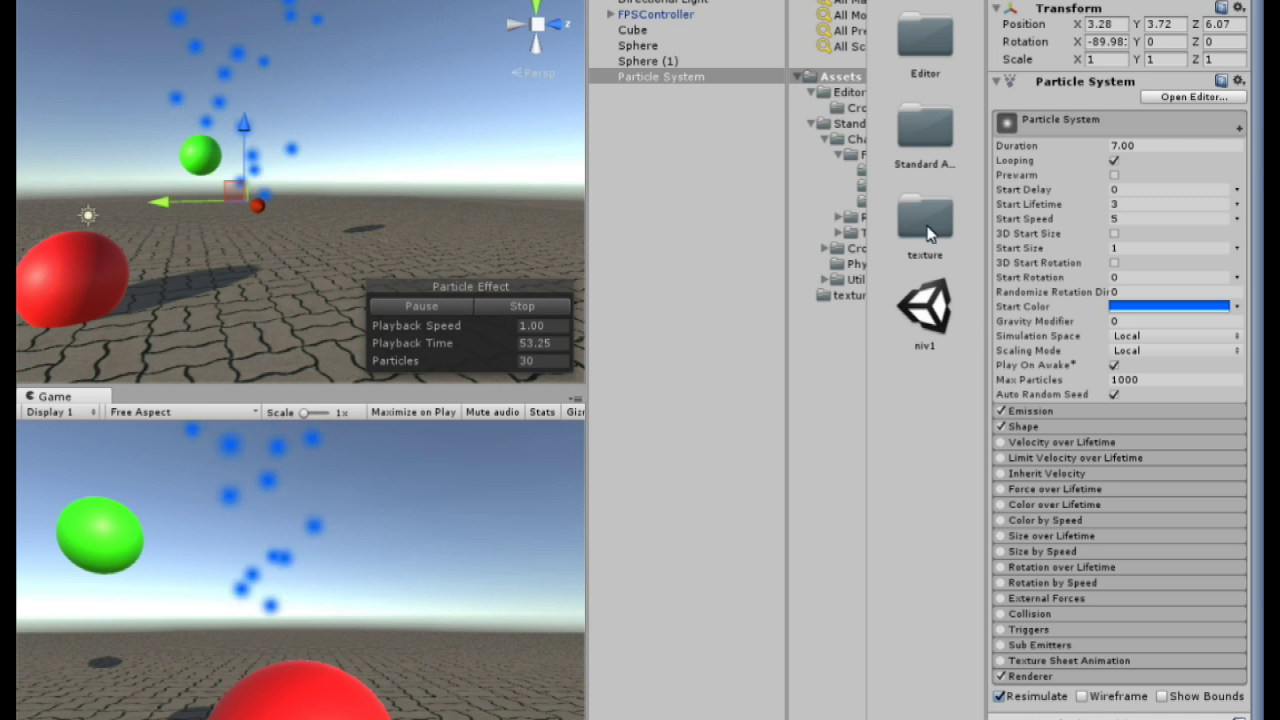
# - Open the Max Particles value for editing and examine the emitted particles in the scene
pyautogui.click(1179, 385)
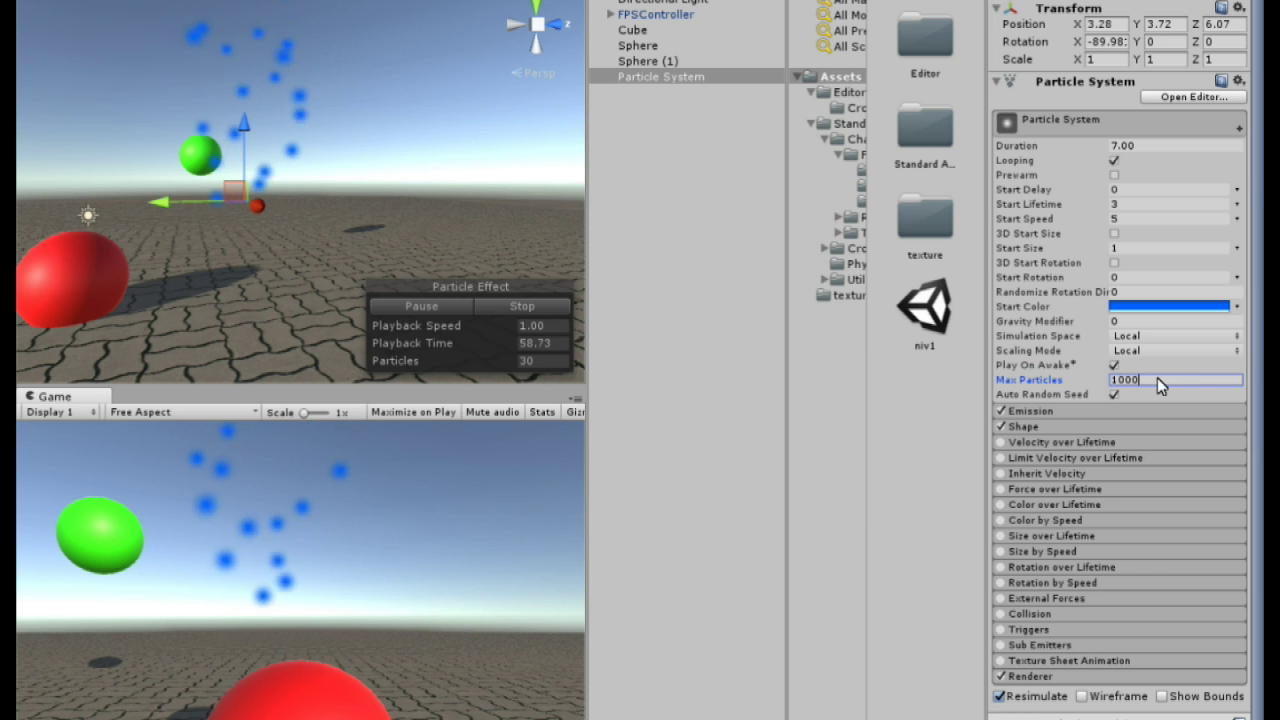
pyautogui.moveTo(369, 155); pyautogui.dragTo(325, 20, button='right')
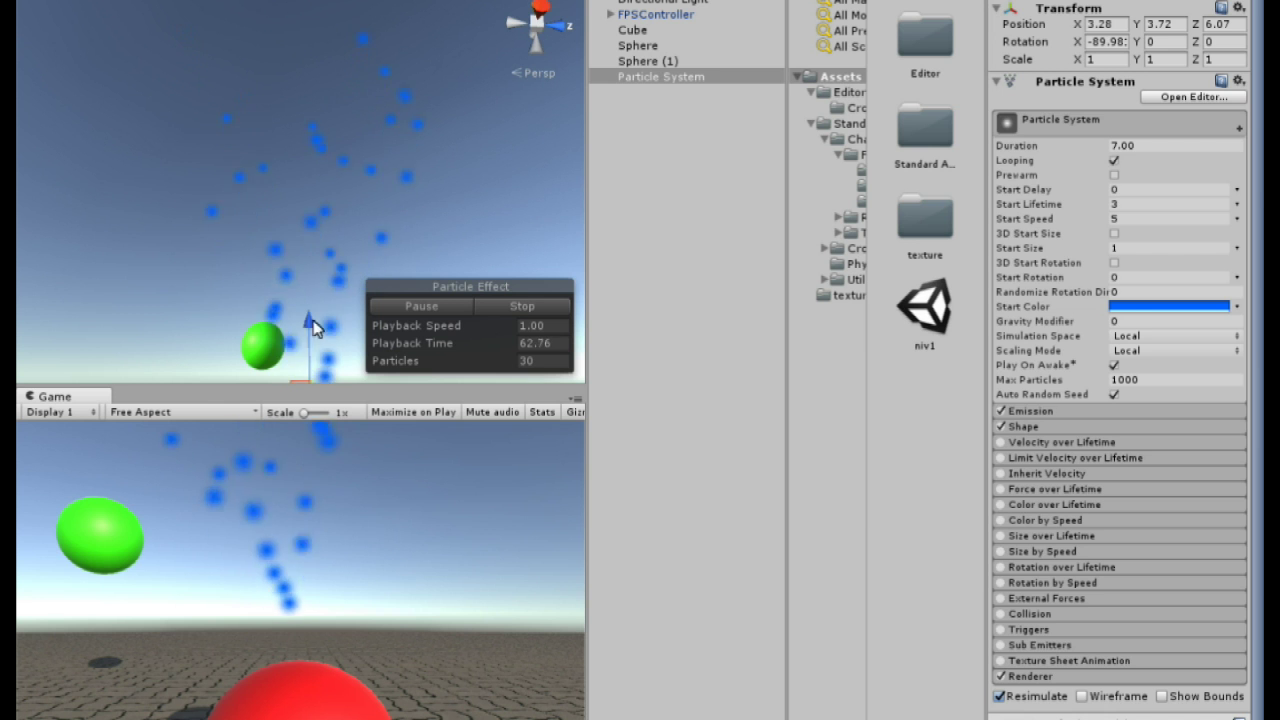
pyautogui.moveTo(440, 258); pyautogui.dragTo(483, 141, button='right')
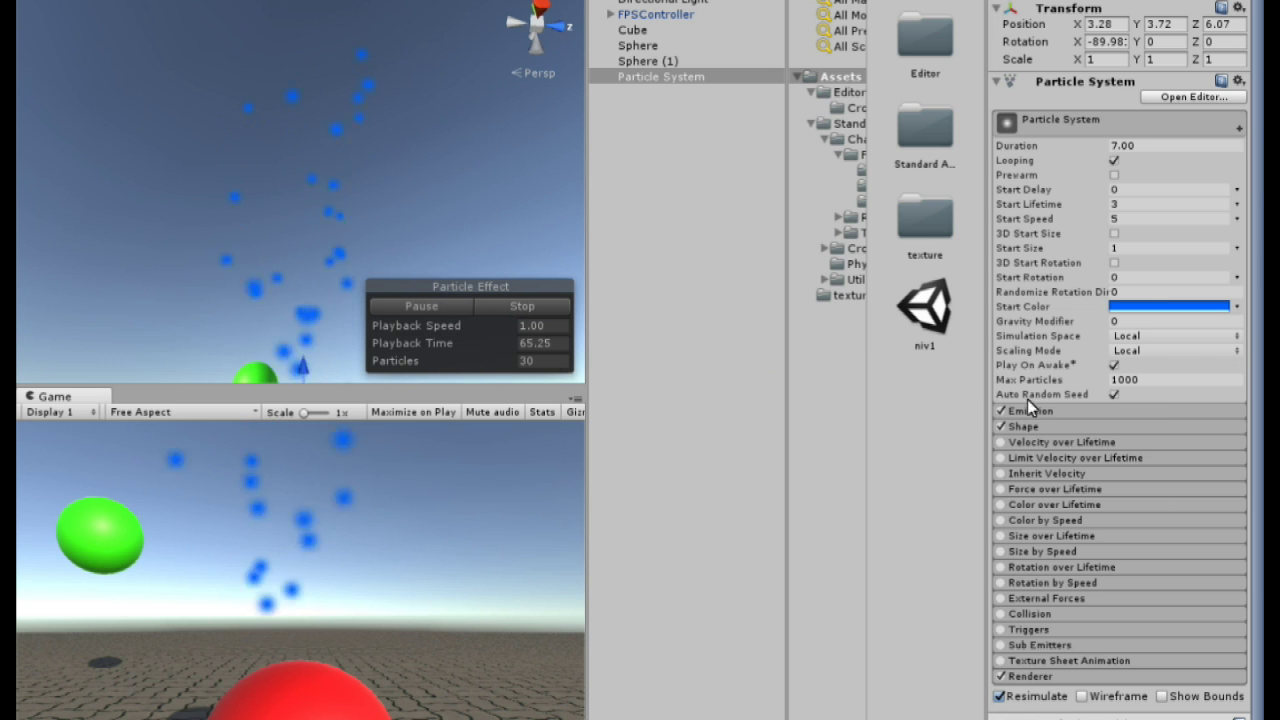
# - Set the particle system's gravity modifier to 1 and view the falling particles from the other side
pyautogui.click(1143, 320)
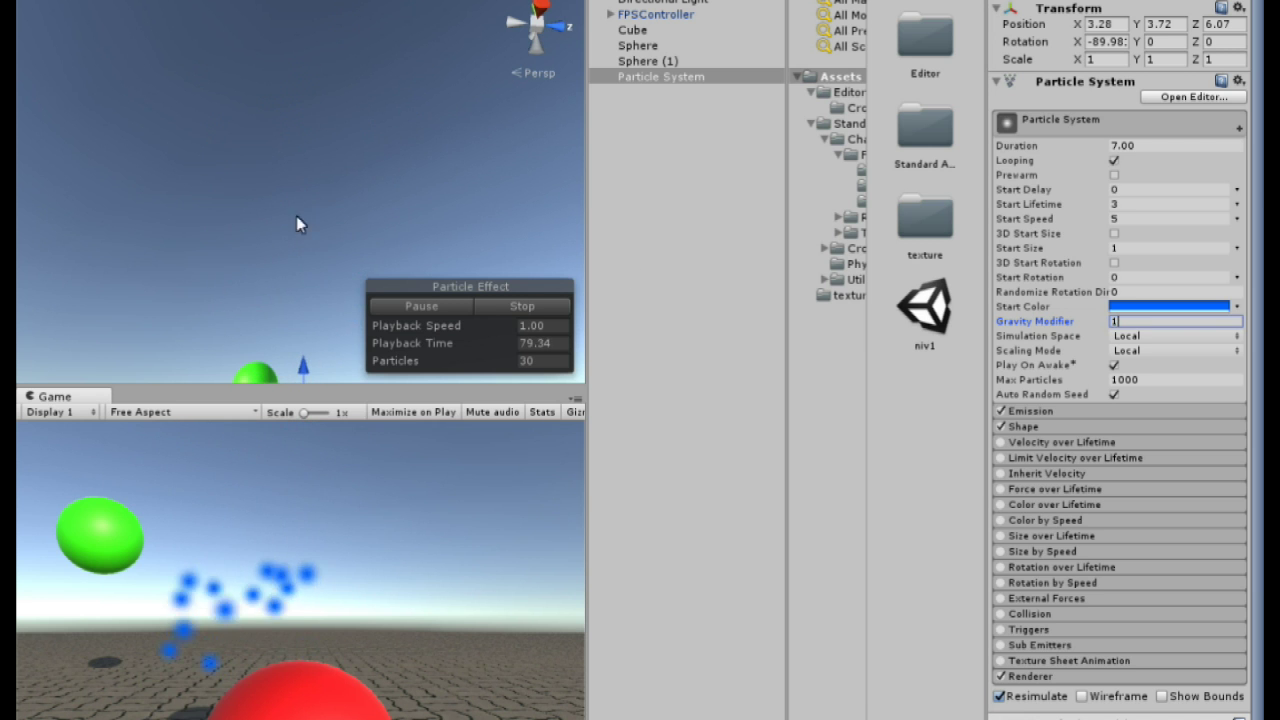
pyautogui.moveTo(296, 216); pyautogui.dragTo(1250, 373, button='right')
pyautogui.press('w')
pyautogui.press('s')
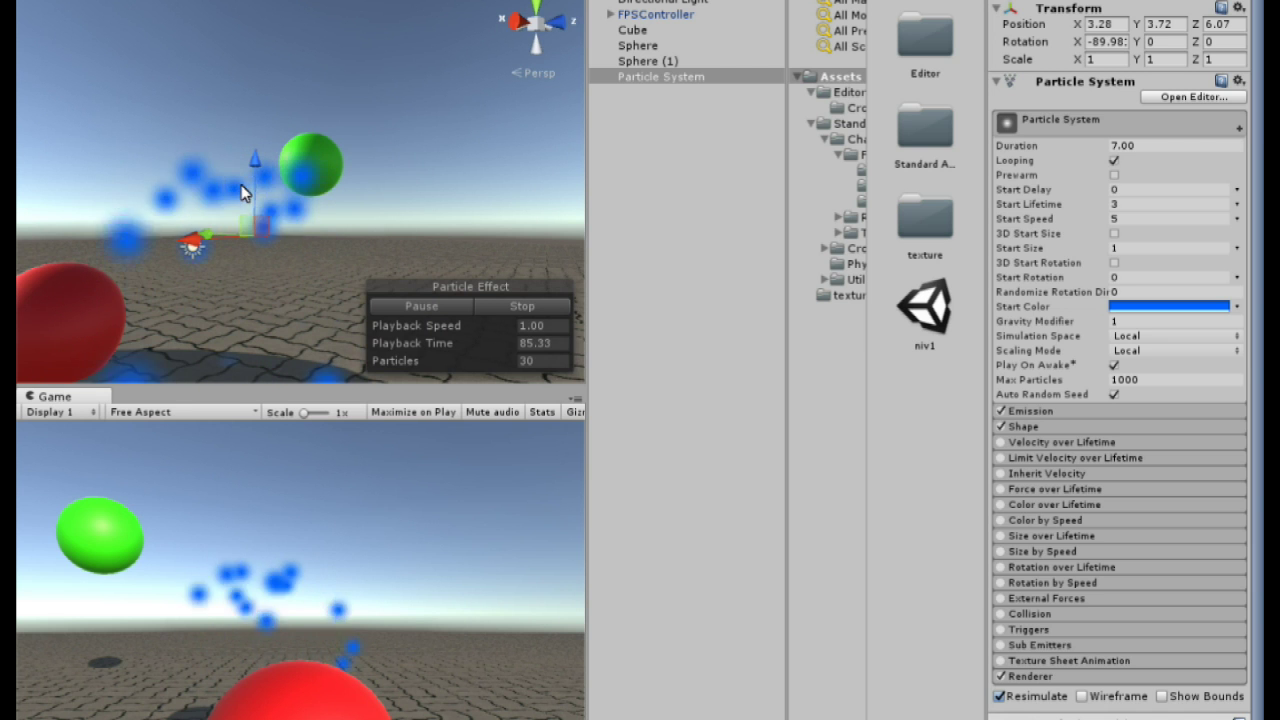
pyautogui.click(250, 226)
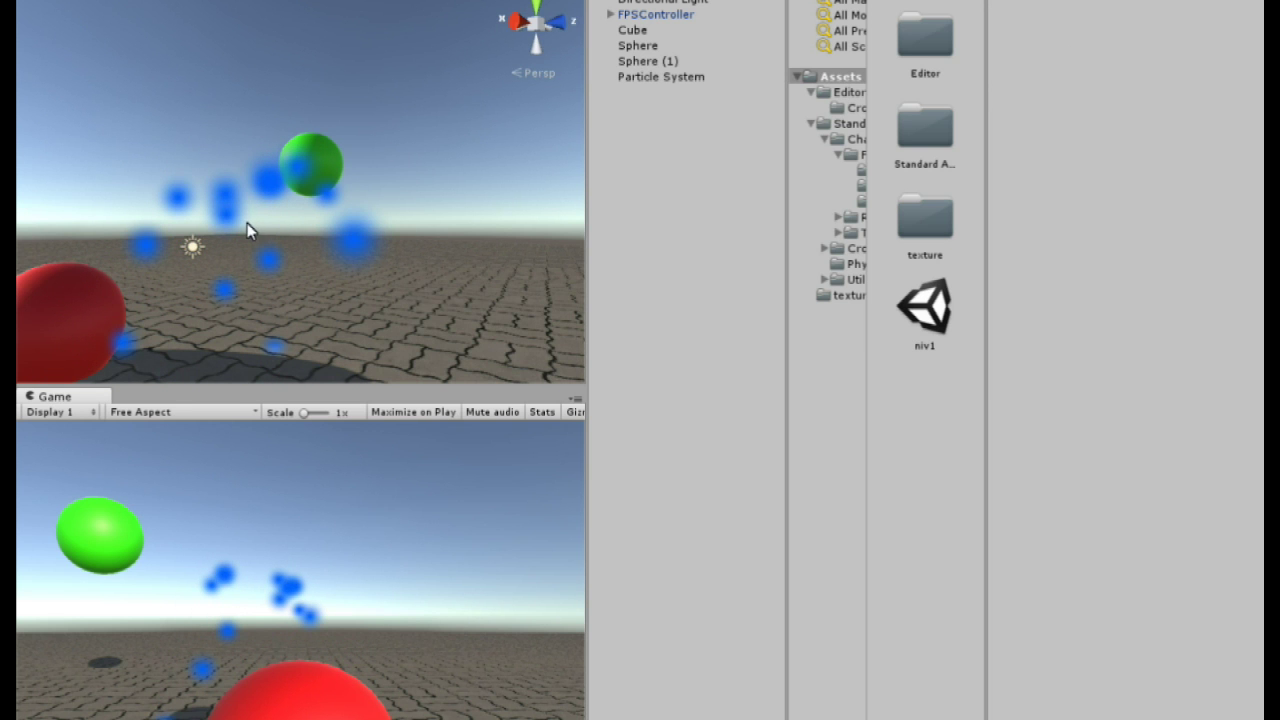
pyautogui.click(247, 223)
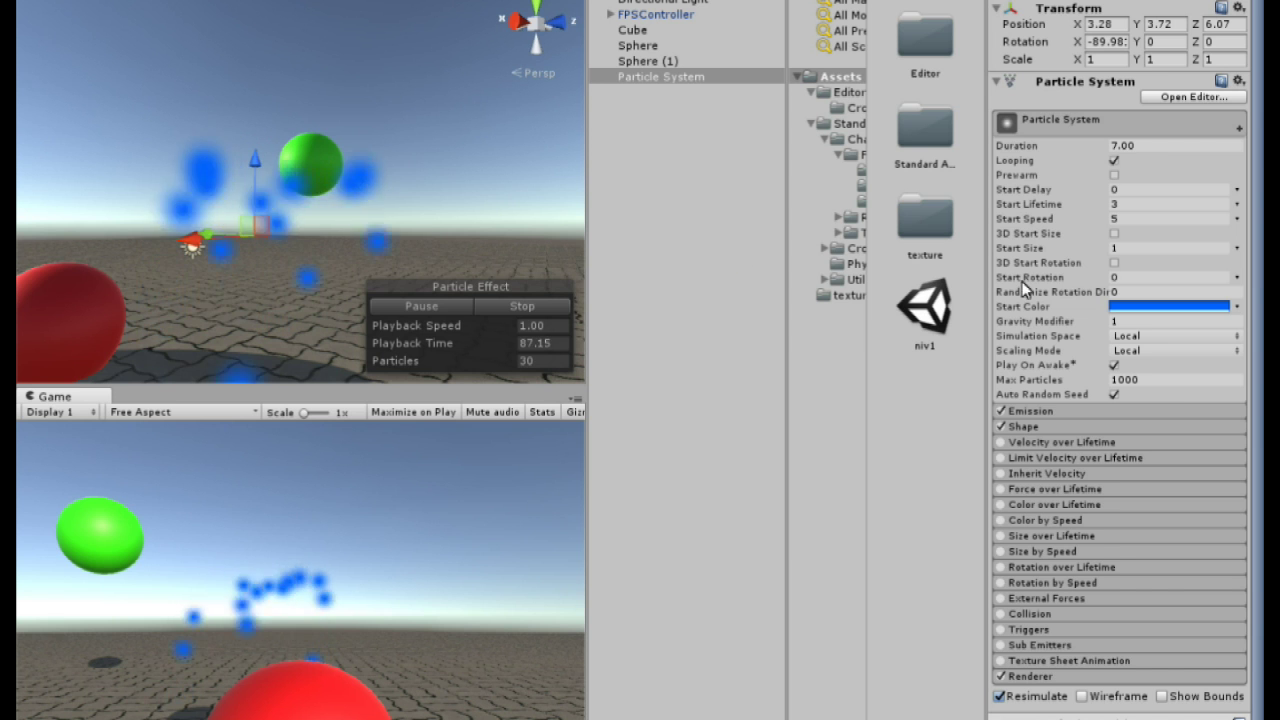
# - Expand the Emission settings and set the particle emission rate to 100
pyautogui.click(1034, 411)
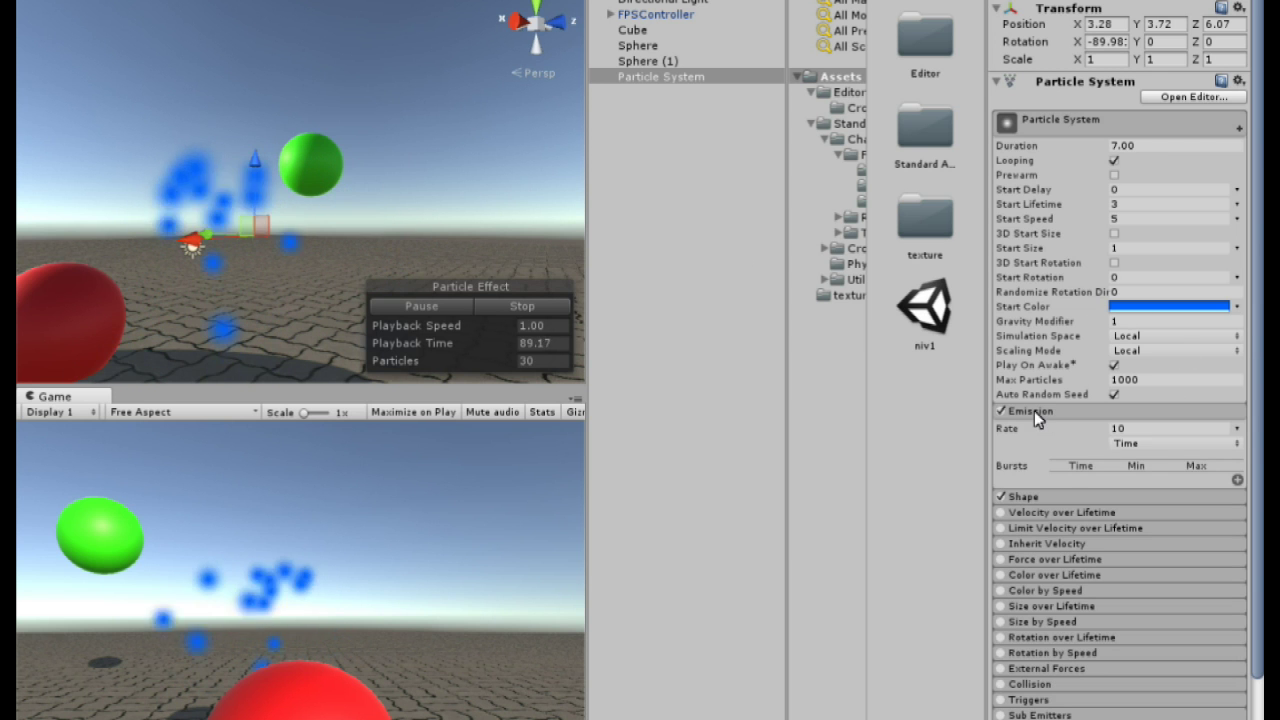
pyautogui.click(1165, 428)
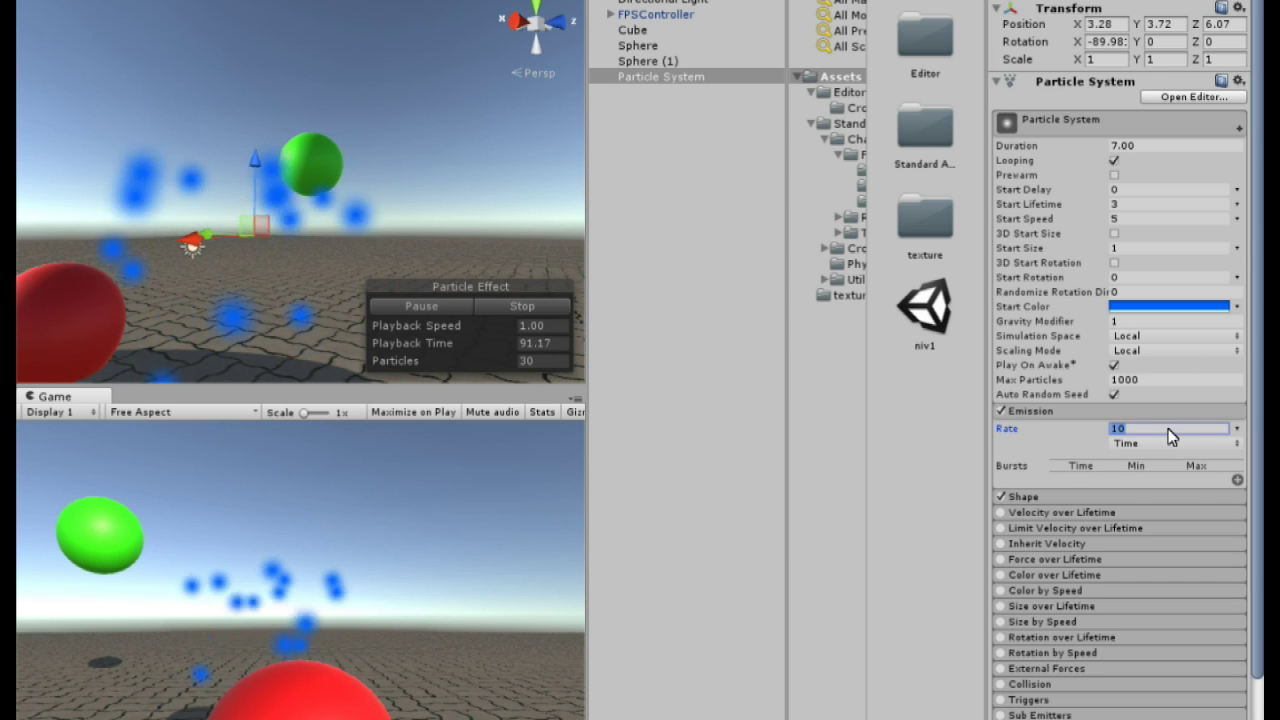
pyautogui.moveTo(457, 209); pyautogui.dragTo(616, 279, button='right')
pyautogui.scroll(5, 377, 206)
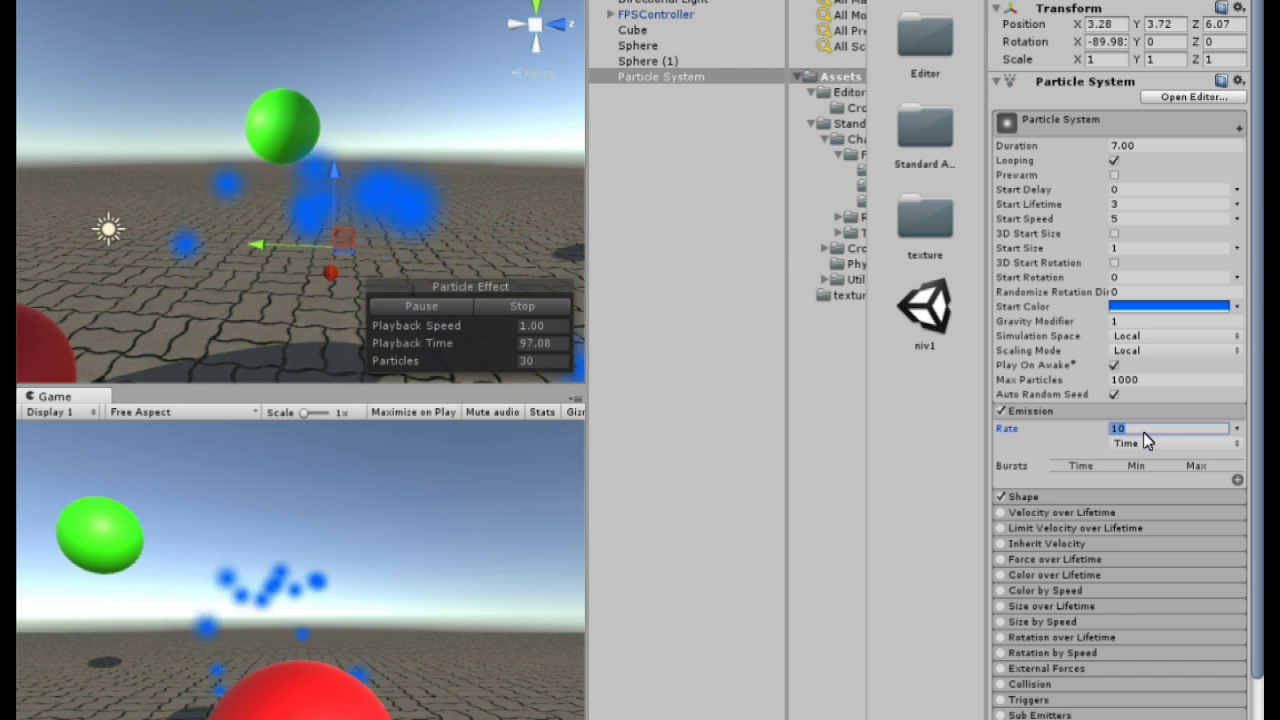
pyautogui.moveTo(415, 188); pyautogui.dragTo(164, 220, button='right')
pyautogui.keyDown('alt'); pyautogui.moveTo(166, 225); pyautogui.dragTo(1196, 214); pyautogui.keyUp('alt')
pyautogui.keyDown('alt'); pyautogui.moveTo(349, 157); pyautogui.dragTo(552, 199); pyautogui.keyUp('alt')
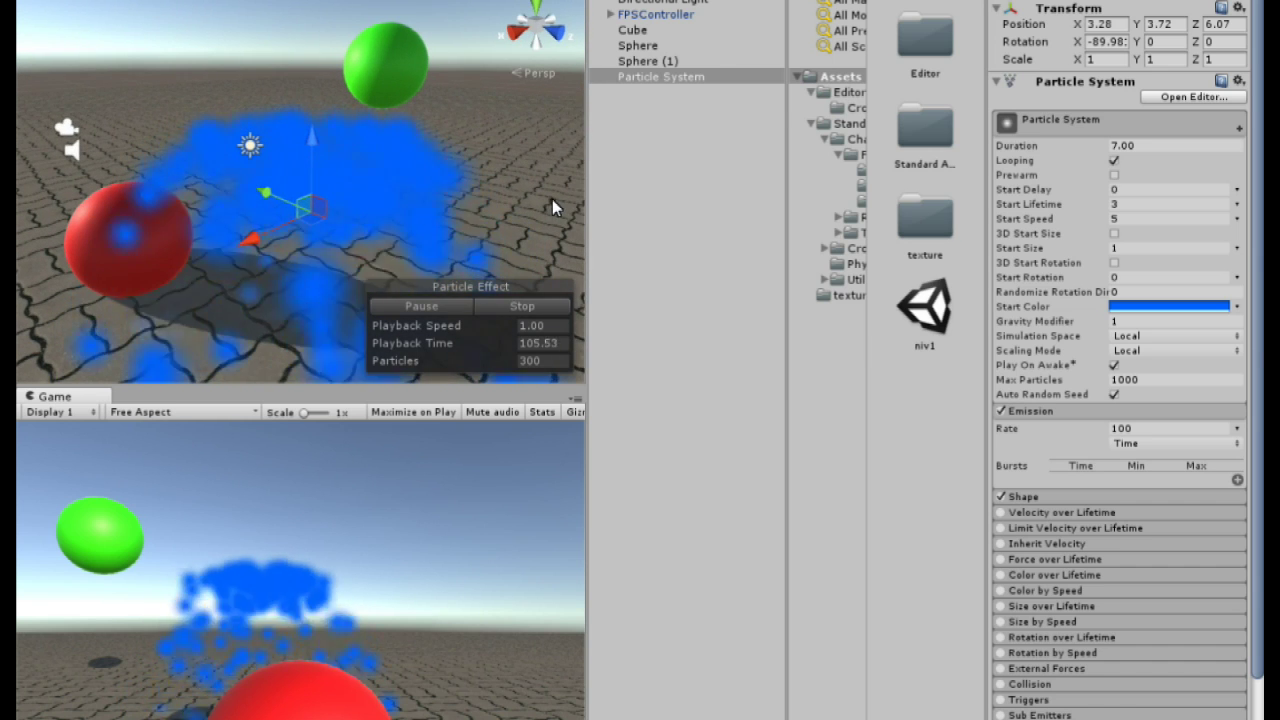
# - Set the emission rate back to 10
pyautogui.click(1172, 430)
pyautogui.click(1166, 430)
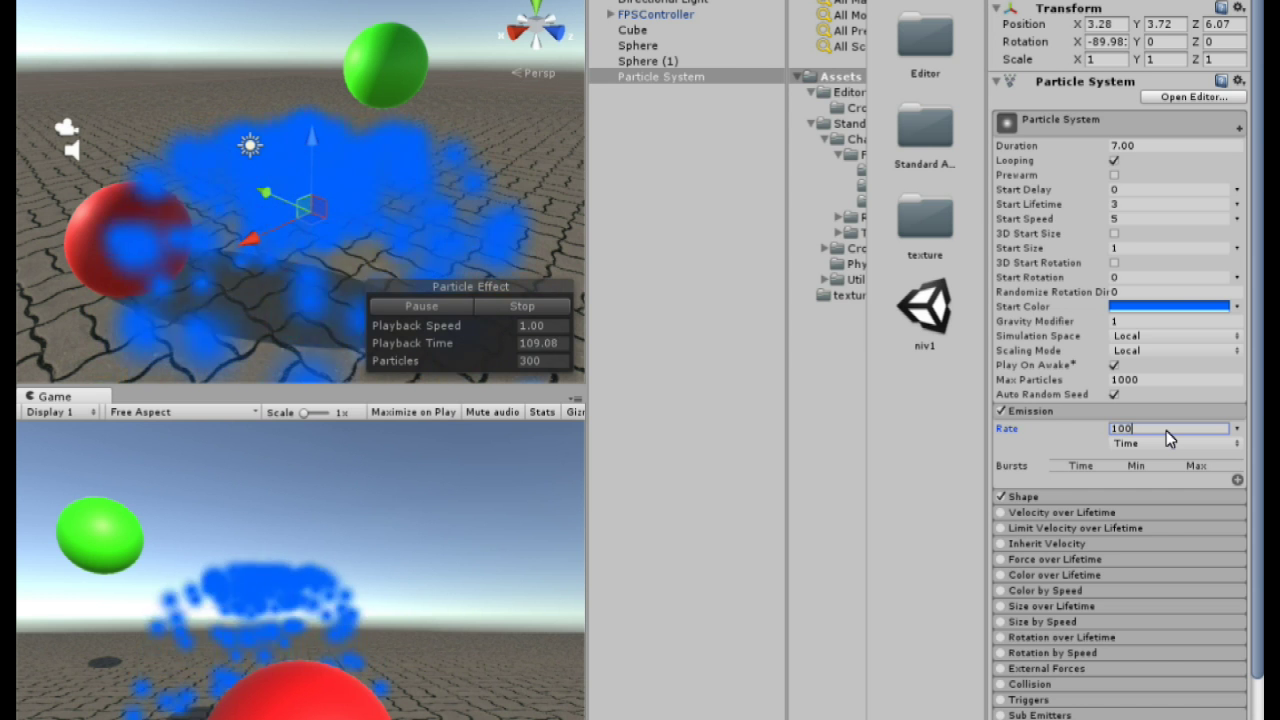
pyautogui.press('BackSpace')
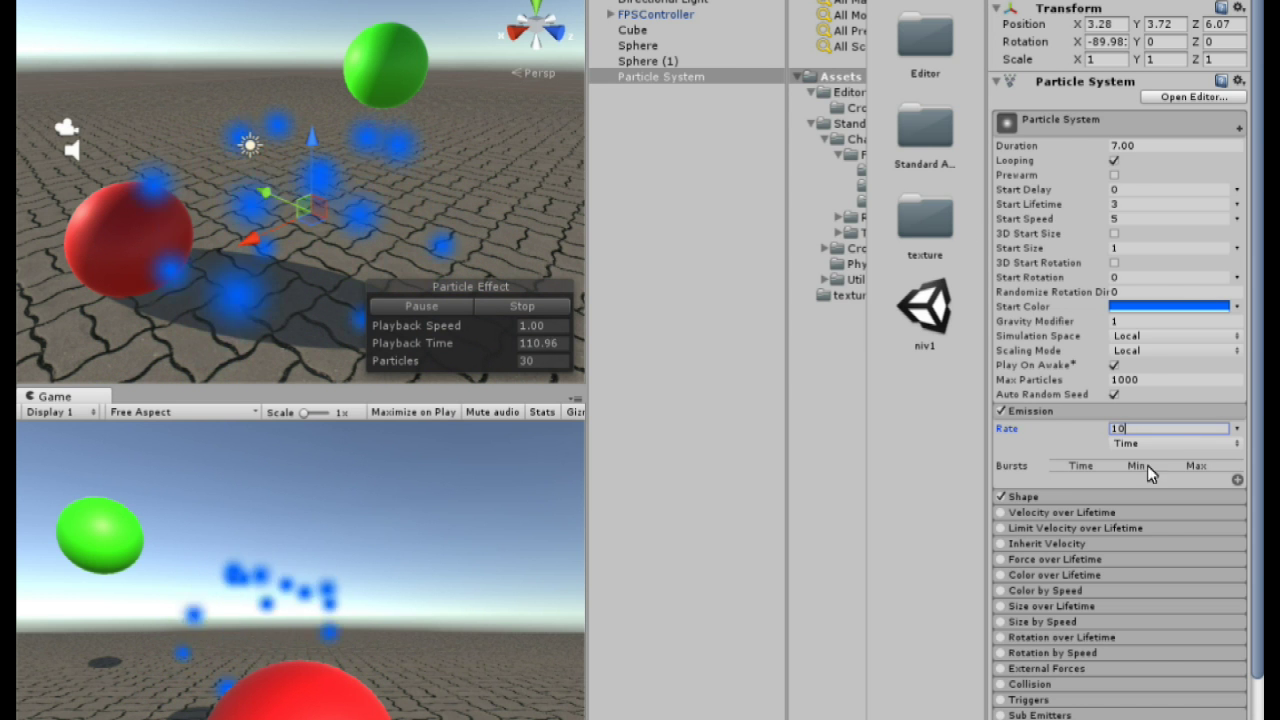
# - Expand the particle system's Shape settings and examine the cone emitter in the scene
pyautogui.scroll(-2, 1100, 460)
pyautogui.click(1027, 438)
pyautogui.moveTo(547, 205); pyautogui.dragTo(462, 2, button='right')
pyautogui.scroll(-6, 503, 76)
pyautogui.scroll(2, 490, 80)
pyautogui.scroll(7, 492, 87)
pyautogui.scroll(-9, 464, 2)
pyautogui.scroll(1, 468, 1)
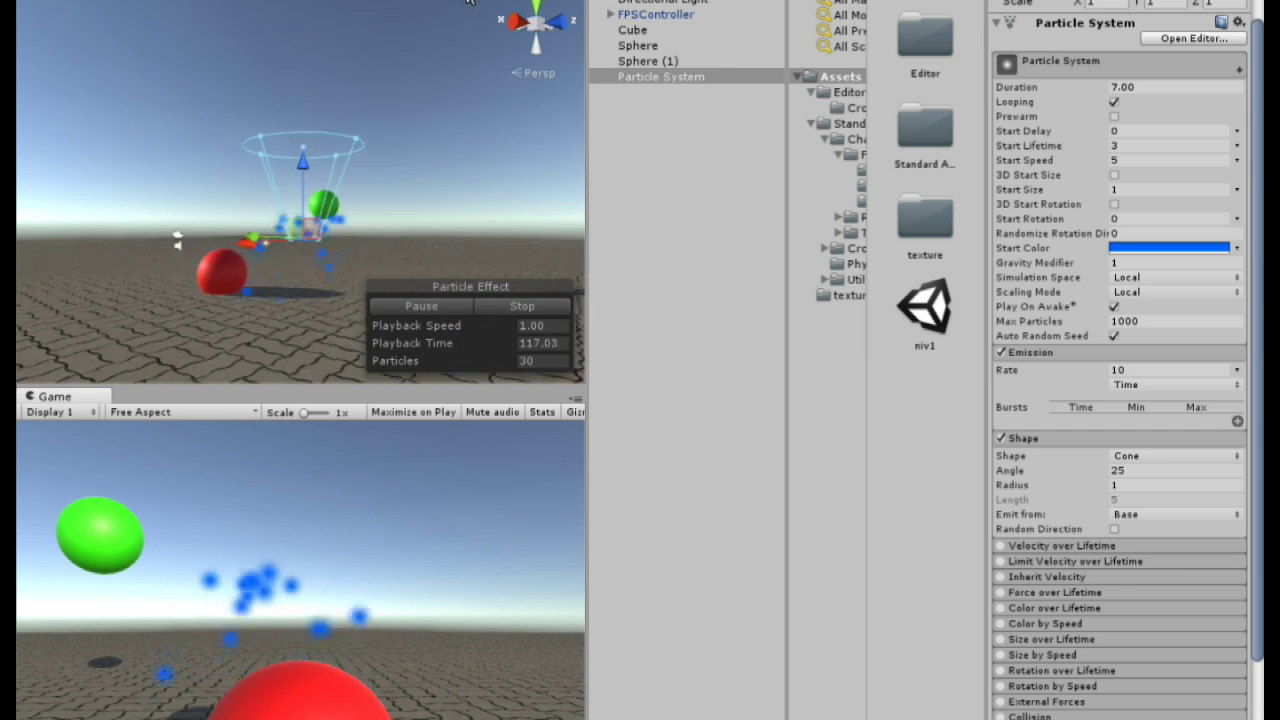
# - Narrow the cone emitter in the scene view until its shape angle is 0, leaving a straight cylinder
pyautogui.scroll(4, 468, 2)
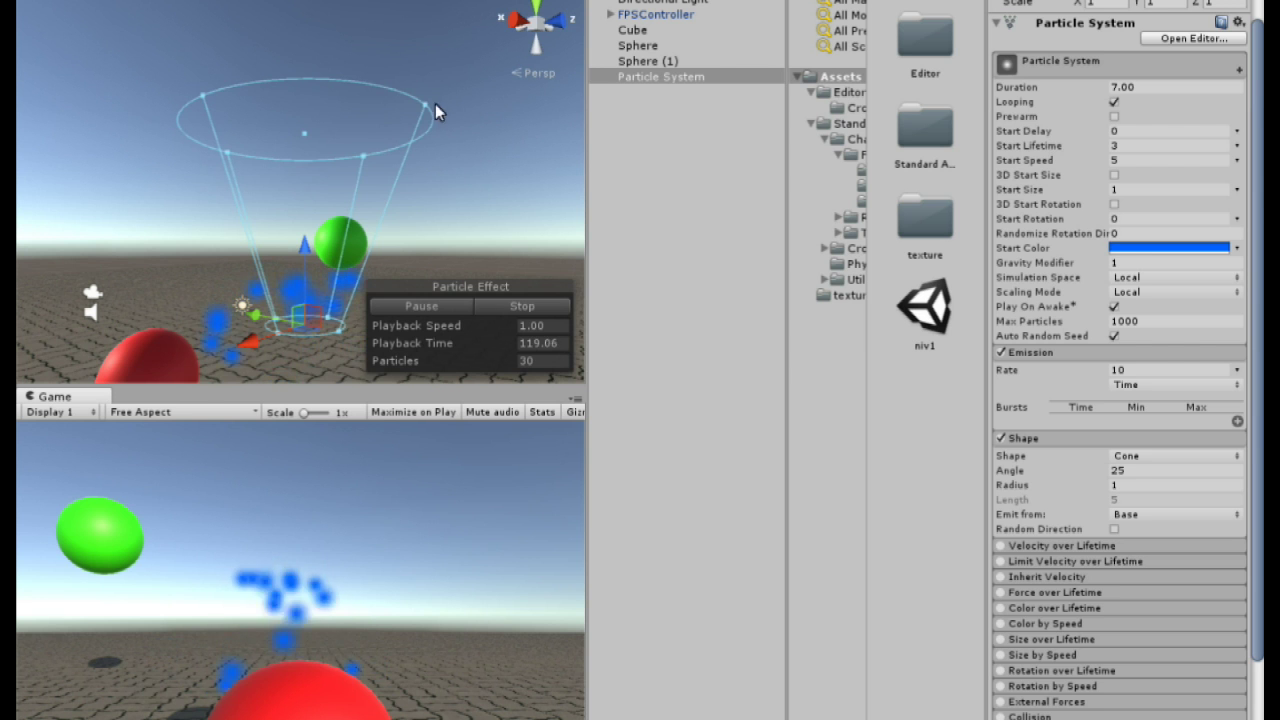
pyautogui.moveTo(427, 107); pyautogui.dragTo(658, 106)
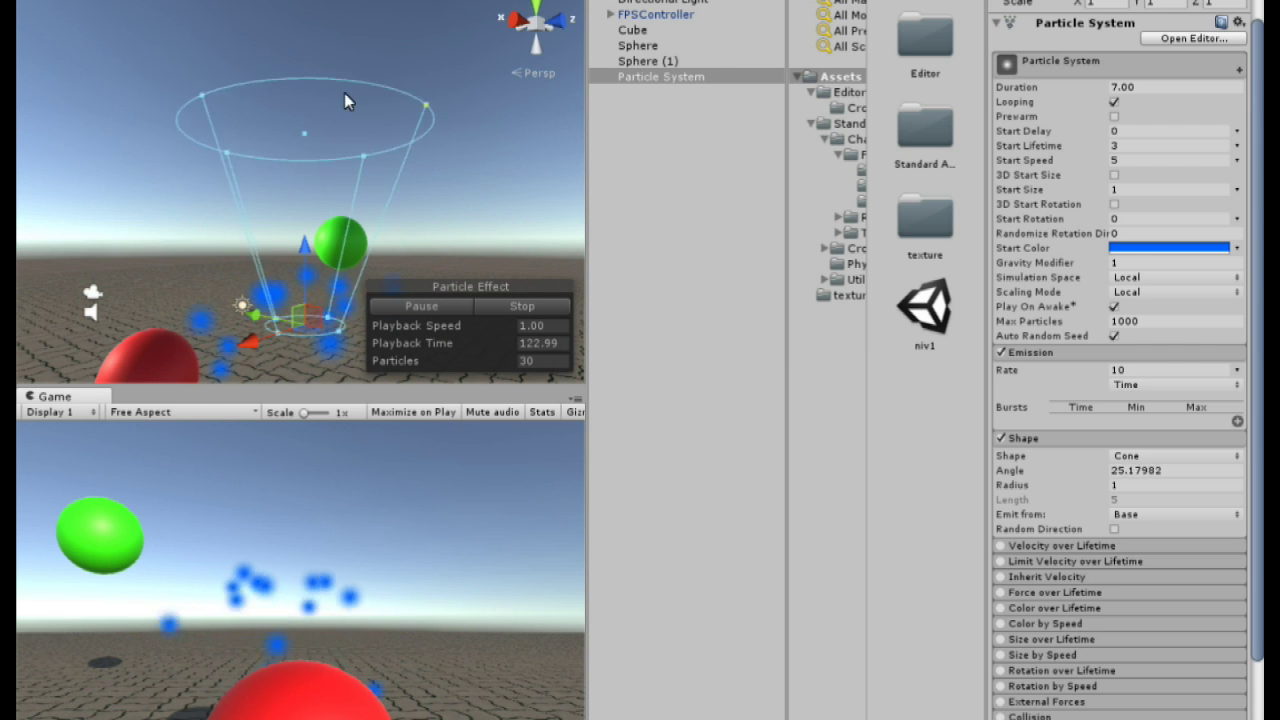
pyautogui.moveTo(575, 122); pyautogui.dragTo(1257, 62)
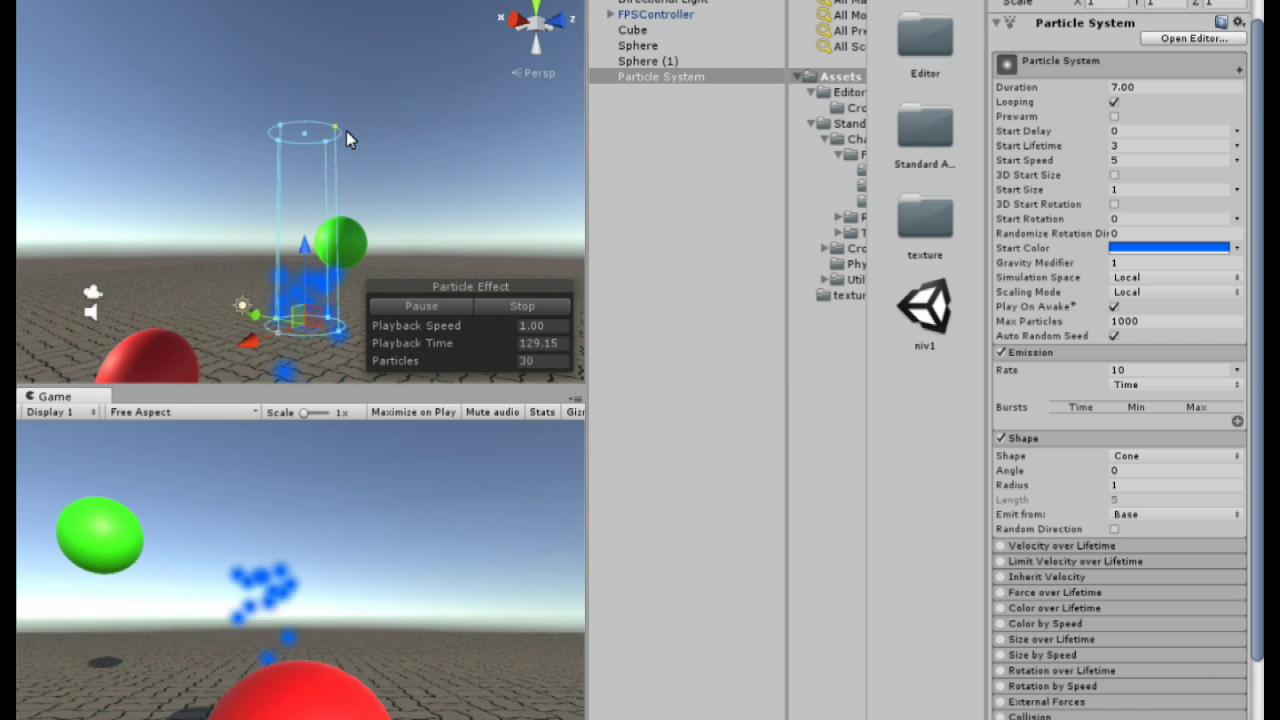
pyautogui.moveTo(599, 140); pyautogui.dragTo(715, 151)
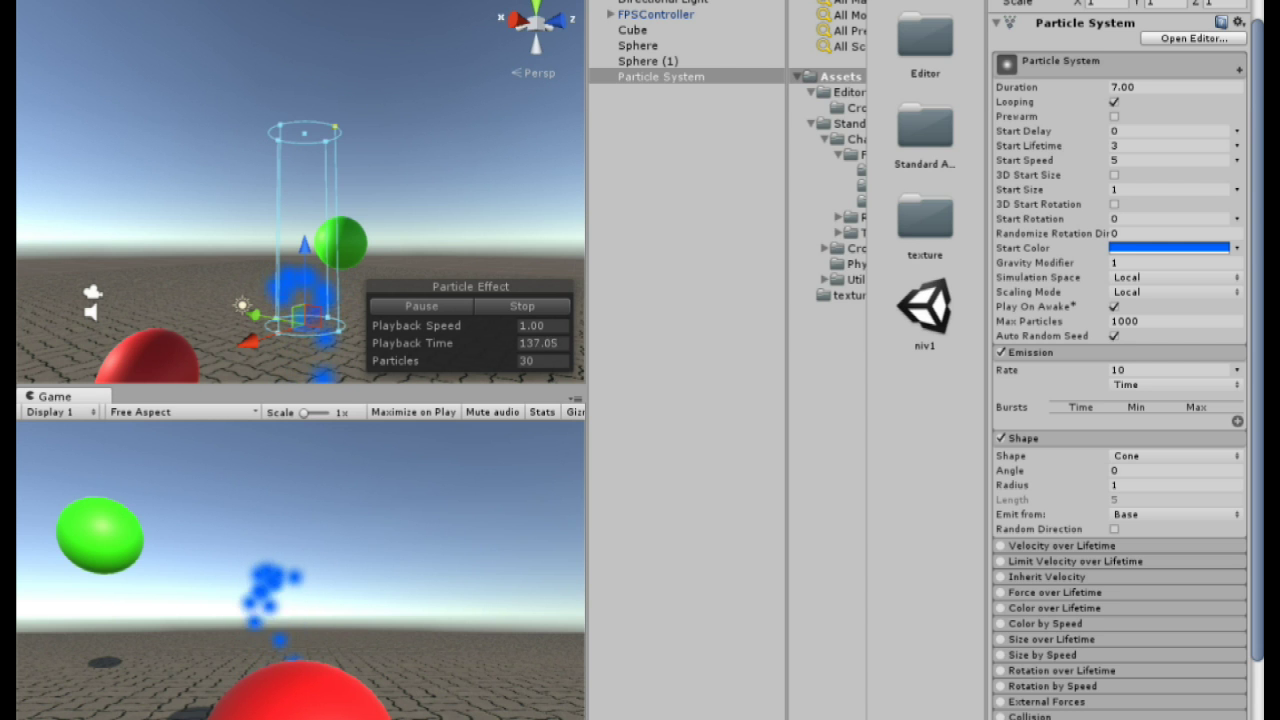
# - Switch the editor to the Default window layout and view the particle emitter close to the green sphere
pyautogui.click(30, 0)
pyautogui.click(60, 0)
pyautogui.click(385, 0)
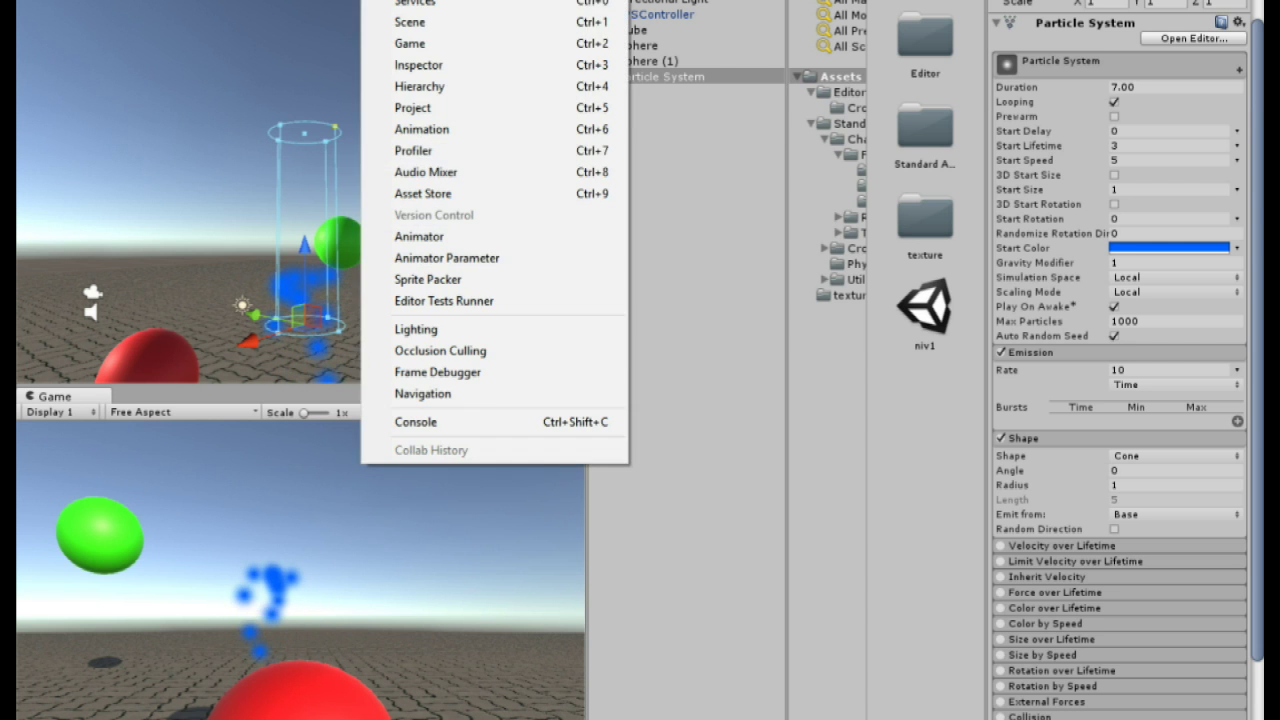
pyautogui.moveTo(430, 0)
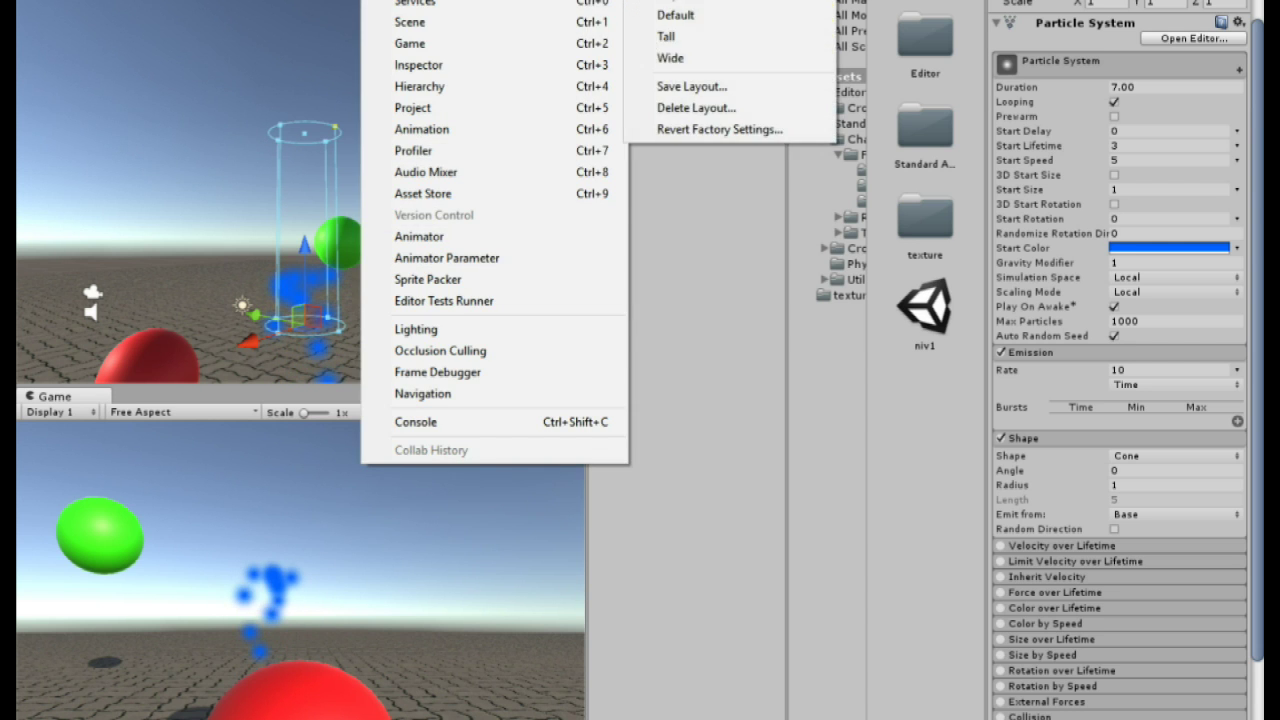
pyautogui.click(676, 16)
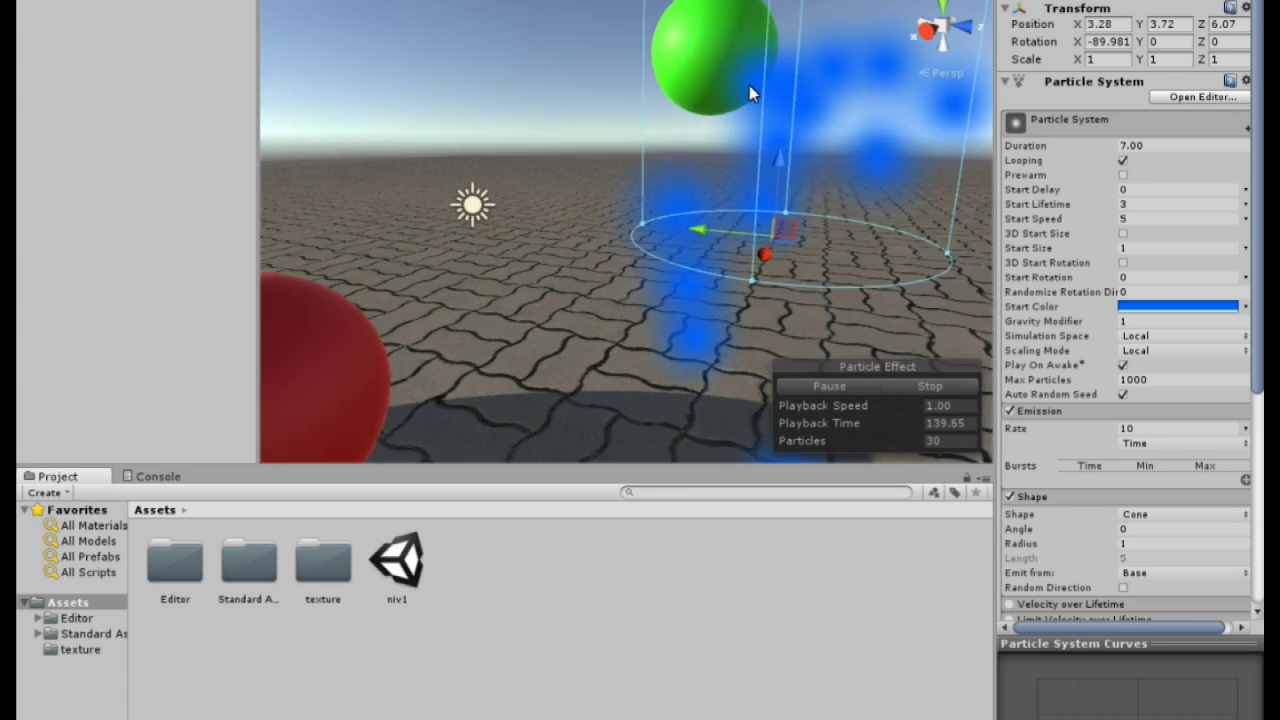
pyautogui.scroll(5, 750, 85)
pyautogui.moveTo(750, 85); pyautogui.dragTo(926, 0, button='right')
pyautogui.scroll(-8, 908, 121)
pyautogui.moveTo(926, 63); pyautogui.dragTo(950, 140, button='right')
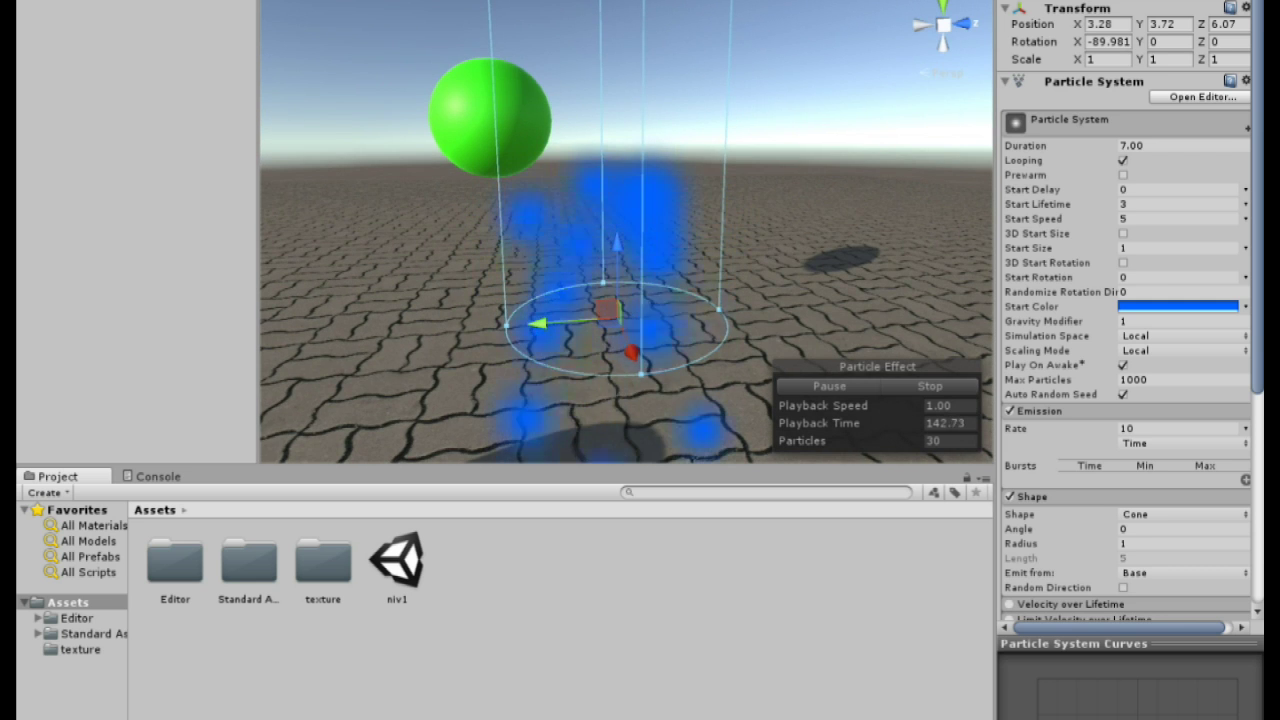
# - Set the Simulation Space to World and move the particle system along the Z axis to about 5.52
pyautogui.click(1190, 338)
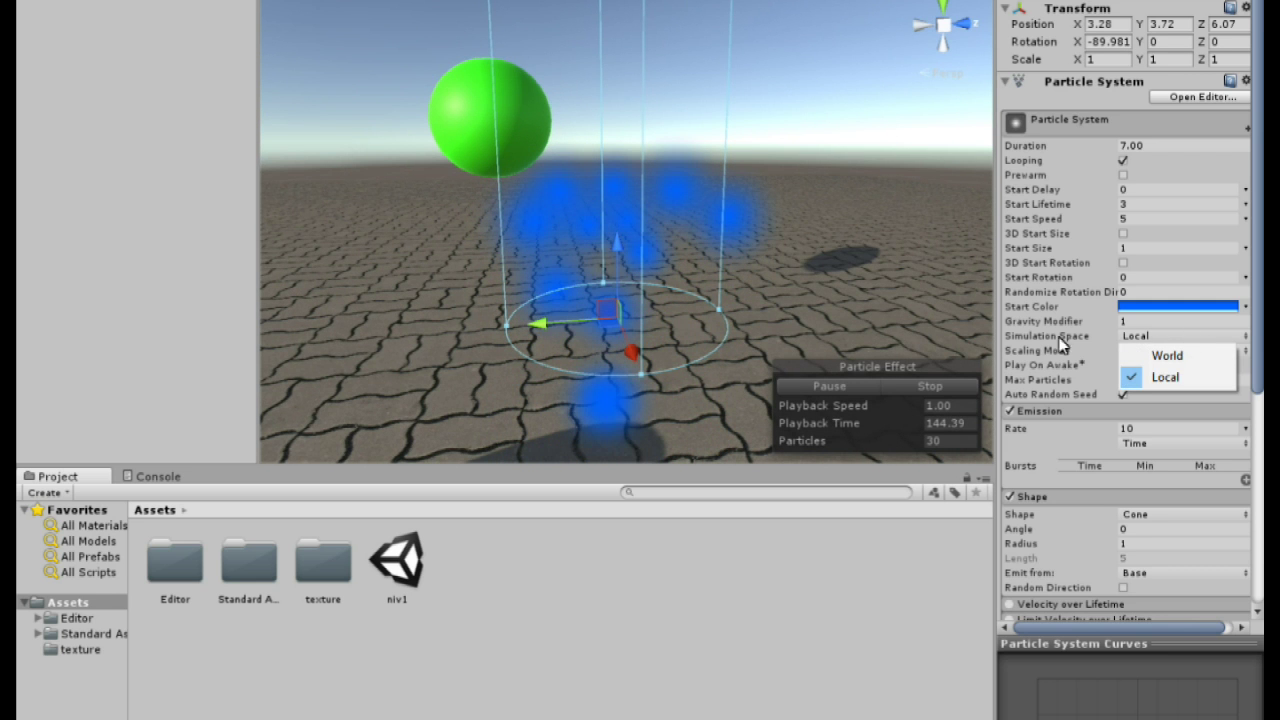
pyautogui.click(1162, 357)
pyautogui.scroll(-5, 704, 188)
pyautogui.moveTo(566, 285); pyautogui.dragTo(541, 362)
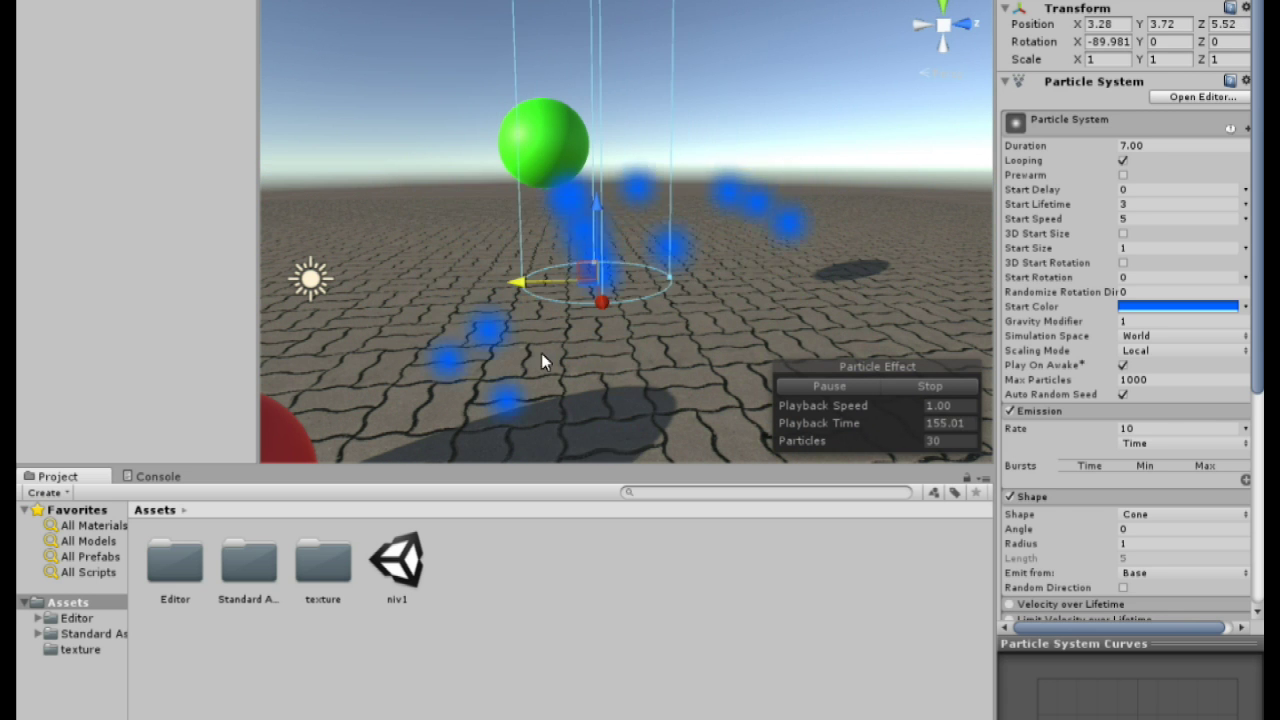
# - Set the Simulation Space to Local and move the particle system along the Z axis to about 5.45
pyautogui.click(1224, 341)
pyautogui.click(1207, 375)
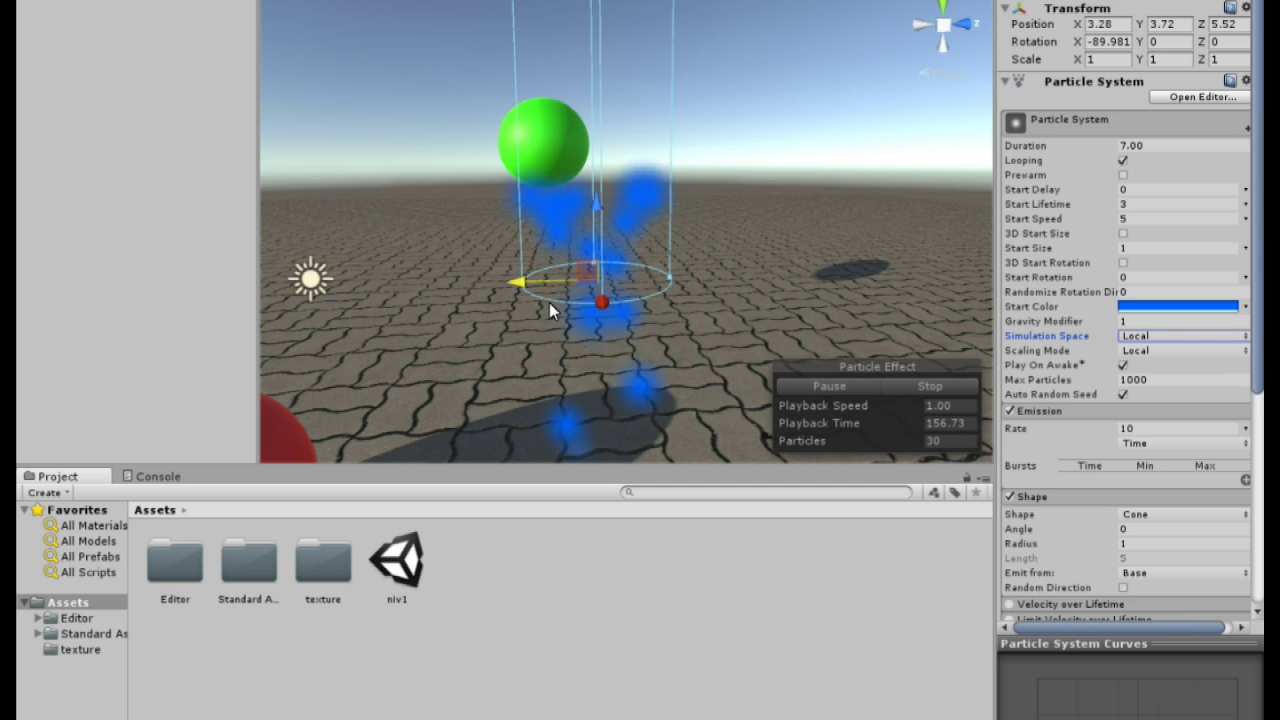
pyautogui.moveTo(518, 279)
pyautogui.mouseDown()
pyautogui.moveTo(735, 280)
pyautogui.moveTo(358, 292)
pyautogui.moveTo(708, 265)
pyautogui.moveTo(504, 262)
pyautogui.moveTo(845, 285)
pyautogui.moveTo(310, 290)
pyautogui.moveTo(537, 269)
pyautogui.moveTo(720, 272)
pyautogui.moveTo(435, 269)
pyautogui.moveTo(641, 270)
pyautogui.moveTo(480, 270)
pyautogui.moveTo(668, 250)
pyautogui.moveTo(512, 255)
pyautogui.mouseUp()
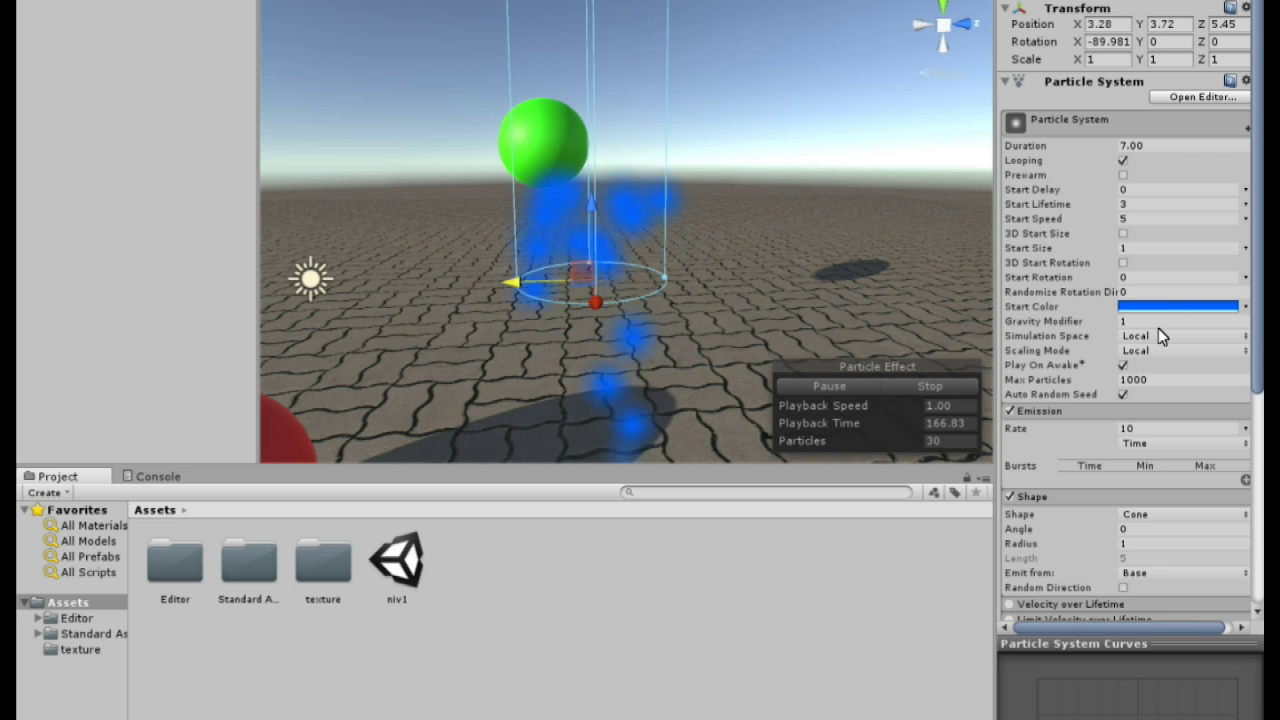
# - Set the Simulation Space back to World and move the particle system along the Z axis to about 4.71
pyautogui.click(1162, 338)
pyautogui.click(1165, 355)
pyautogui.moveTo(512, 276); pyautogui.dragTo(475, 326)
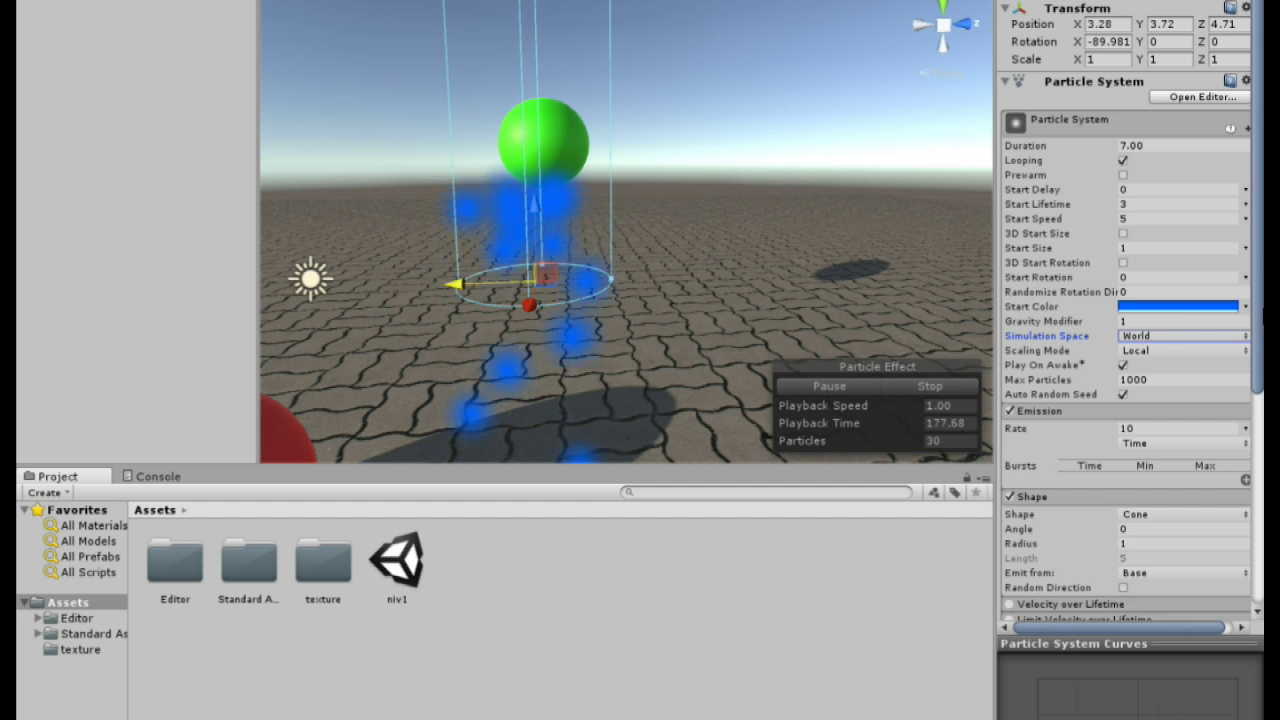
# - Increase the particles' Start Size in stages up to 10 and view the enlarged particles from several sides
pyautogui.click(1153, 251)
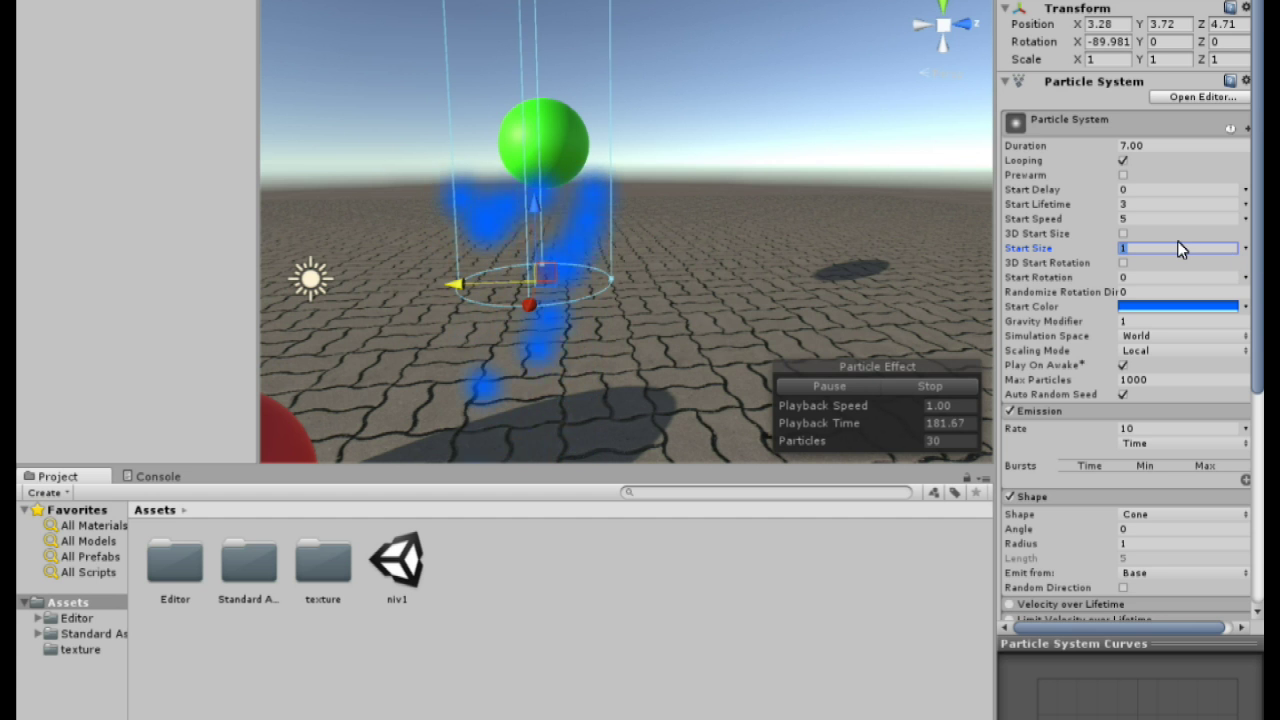
pyautogui.write('2')
pyautogui.moveTo(1168, 252); pyautogui.dragTo(1063, 244)
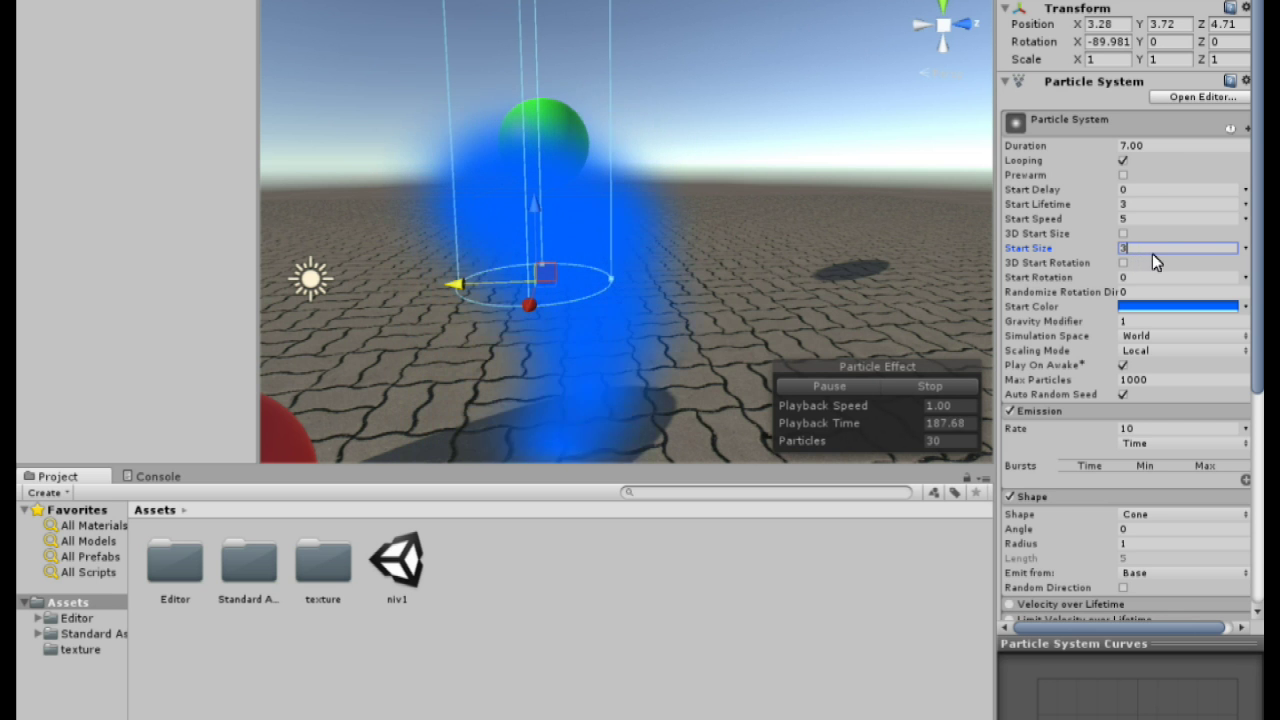
pyautogui.write('10')
pyautogui.keyDown('alt'); pyautogui.moveTo(745, 270); pyautogui.dragTo(941, 194); pyautogui.keyUp('alt')
pyautogui.scroll(-5, 940, 194)
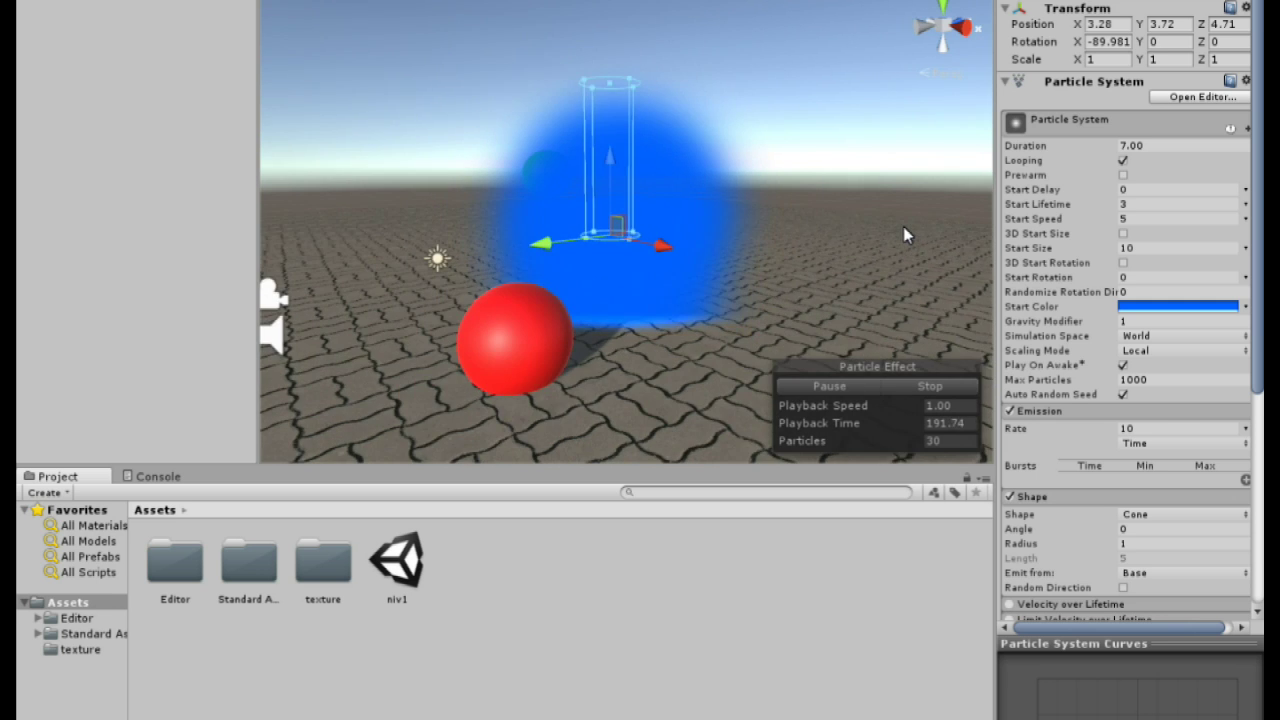
pyautogui.scroll(2, 930, 210)
pyautogui.keyDown('alt'); pyautogui.moveTo(930, 210); pyautogui.dragTo(983, 328); pyautogui.keyUp('alt')
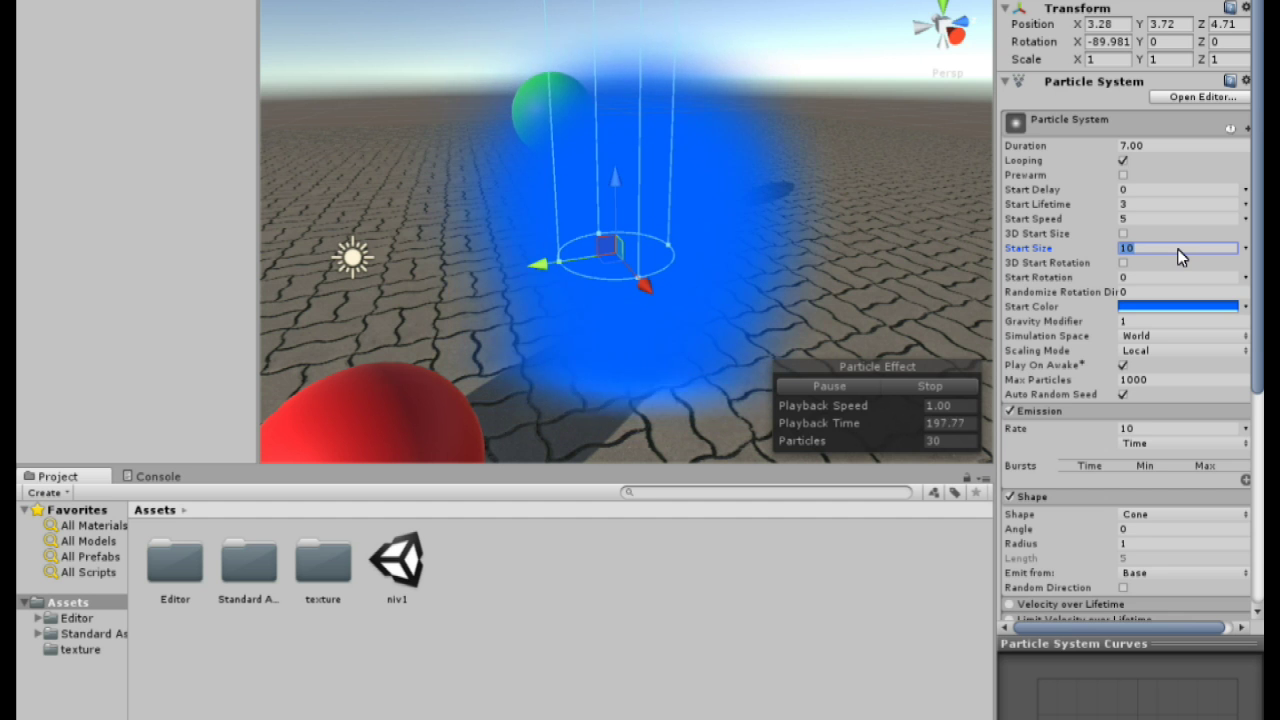
# - Reduce the particles' Start Size to 0.1 and view the tiny particles in the scene
pyautogui.write('1')
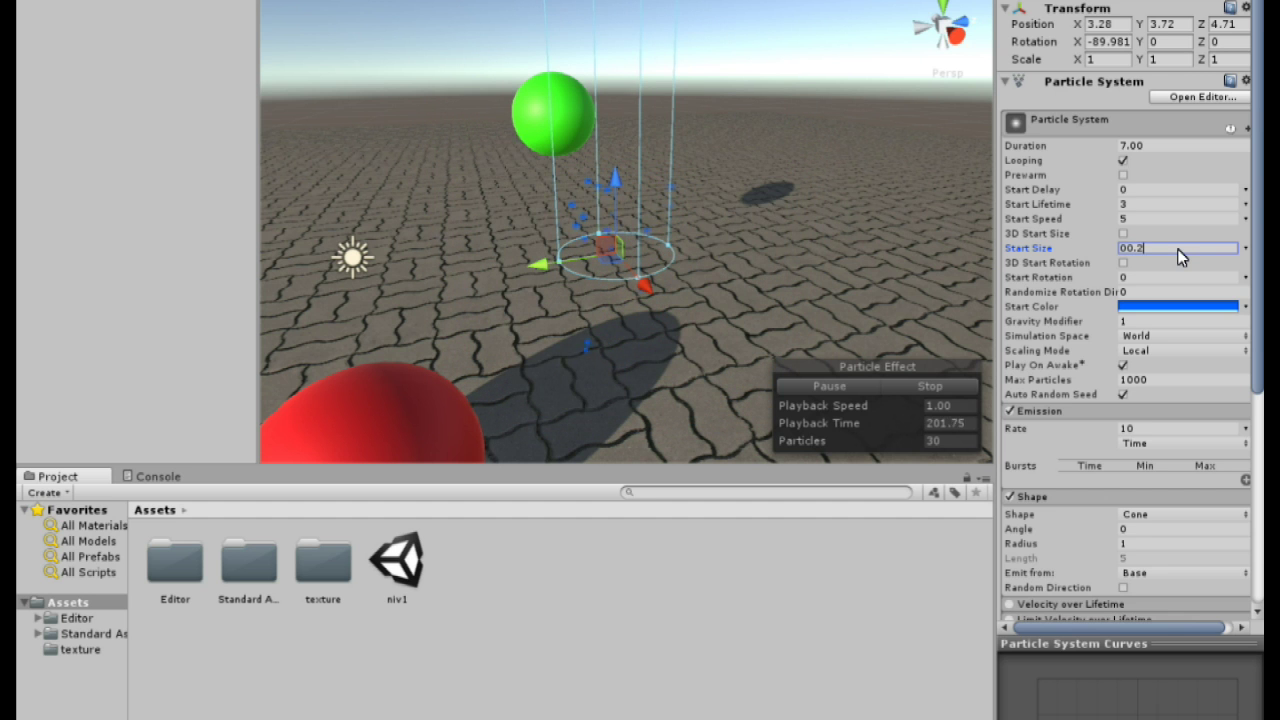
pyautogui.press('w')
pyautogui.moveTo(805, 201); pyautogui.dragTo(744, 216, button='right')
pyautogui.press('s')
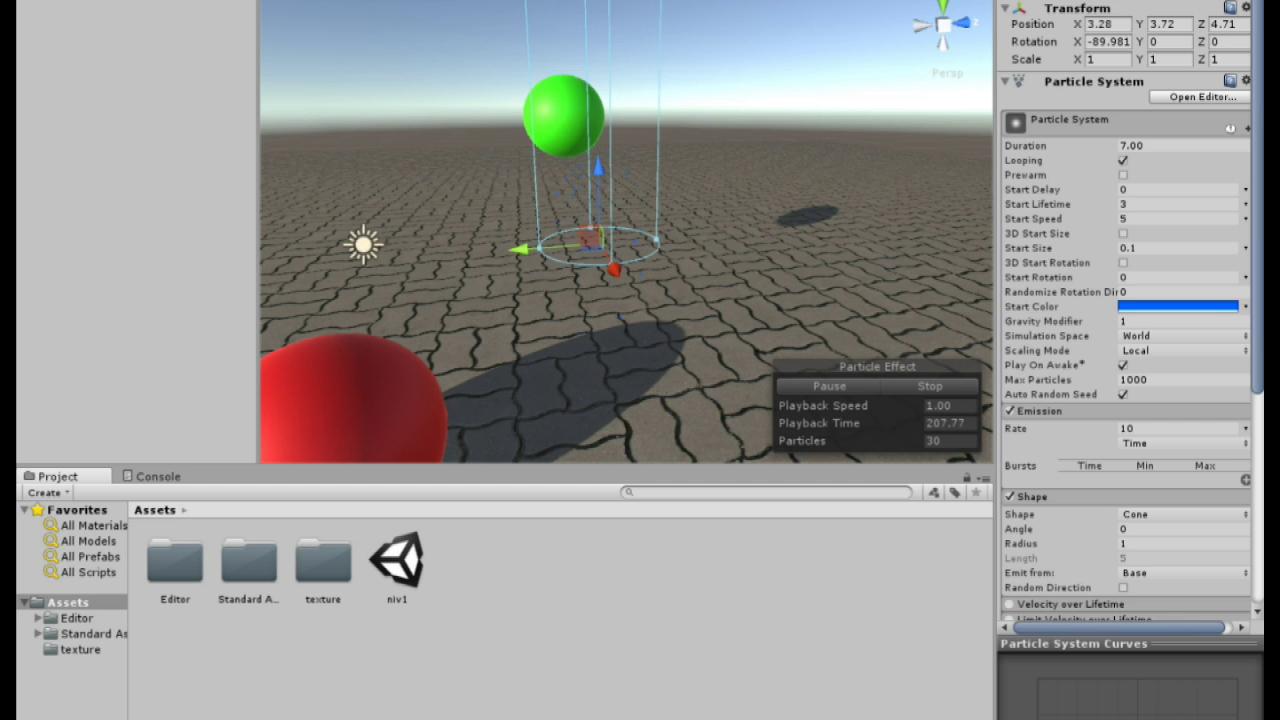
# - Leave 3D Start Rotation switched off and set the particles' Start Size back to 1
pyautogui.press('Tab')
pyautogui.click(1183, 246)
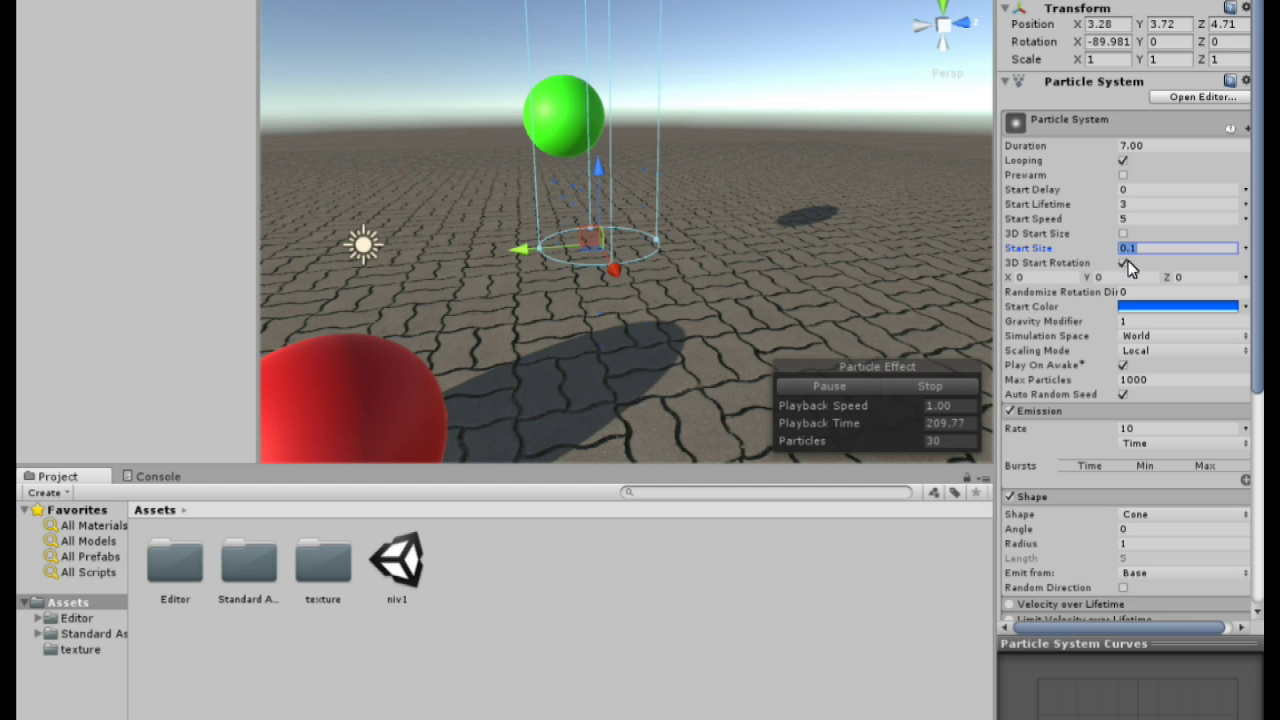
pyautogui.press('Tab')
pyautogui.write('1')
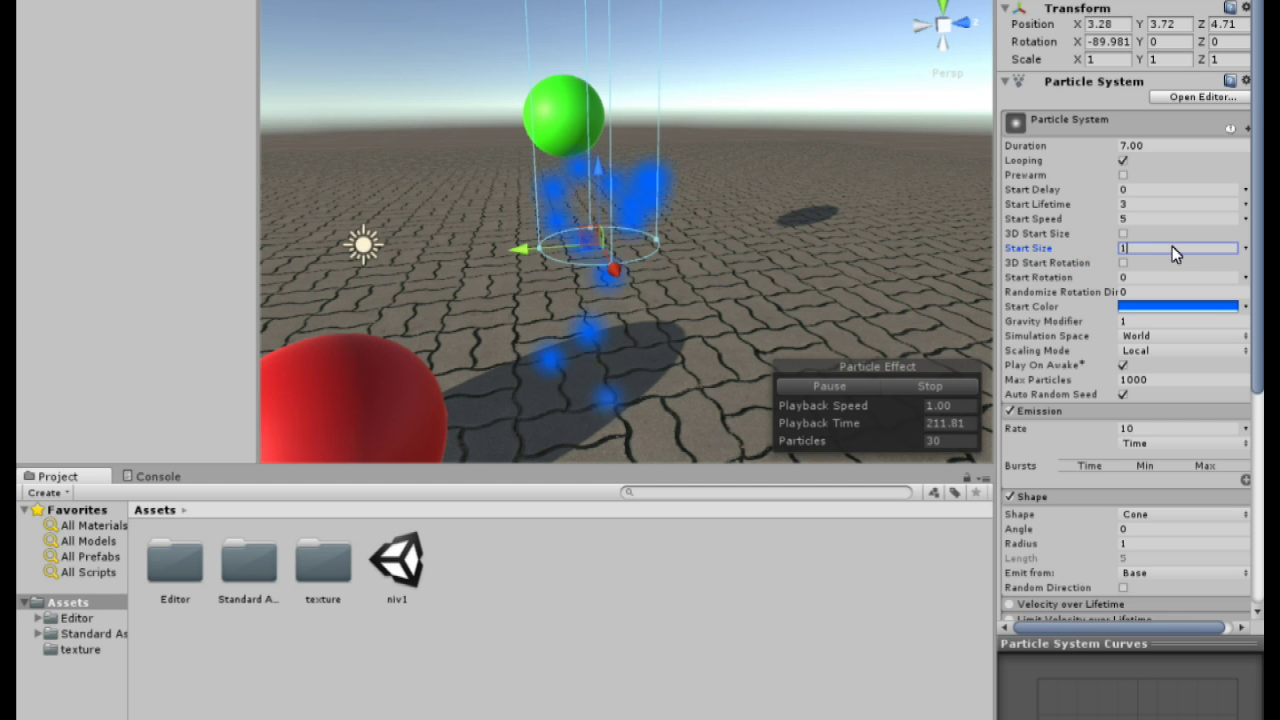
pyautogui.moveTo(773, 216)
pyautogui.mouseDown(button='right')
pyautogui.moveTo(723, 251)
pyautogui.moveTo(789, 200)
pyautogui.moveTo(766, 206)
pyautogui.moveTo(752, 258)
pyautogui.moveTo(760, 233)
pyautogui.mouseUp(button='right')
# - Expand the Velocity over Lifetime settings of the particle system
pyautogui.scroll(-3, 1120, 408)
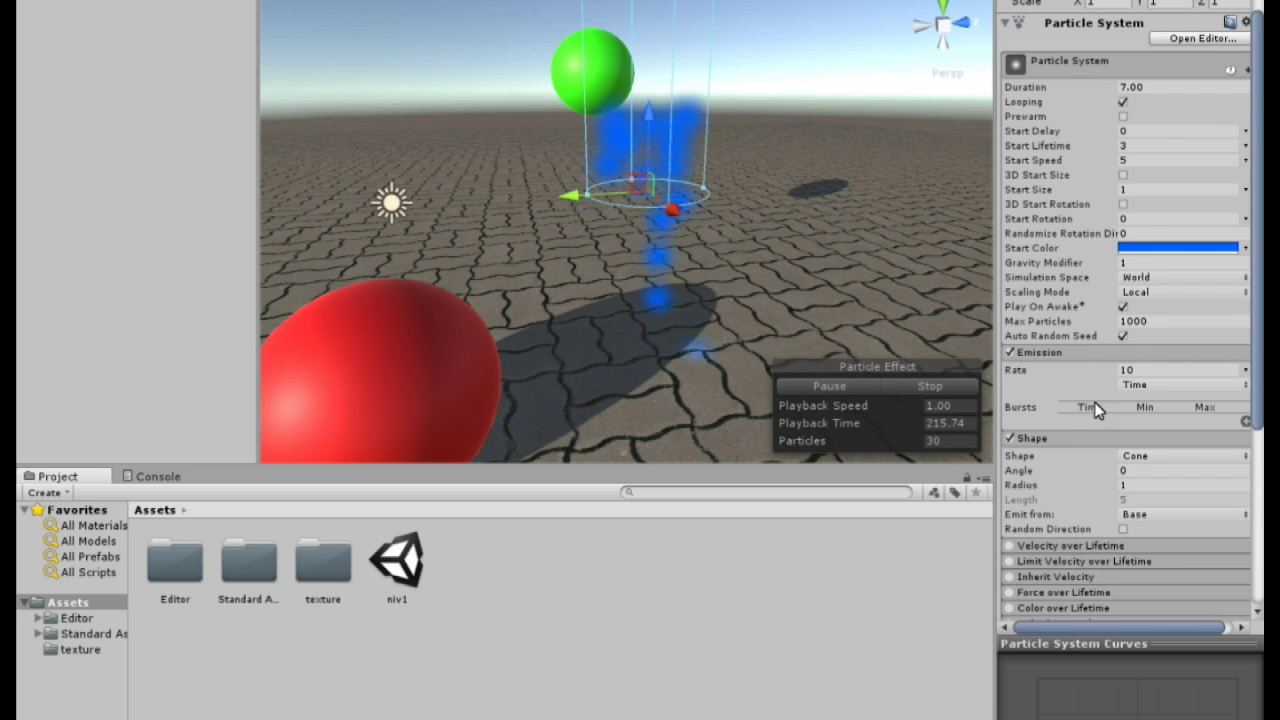
pyautogui.scroll(-3, 1075, 440)
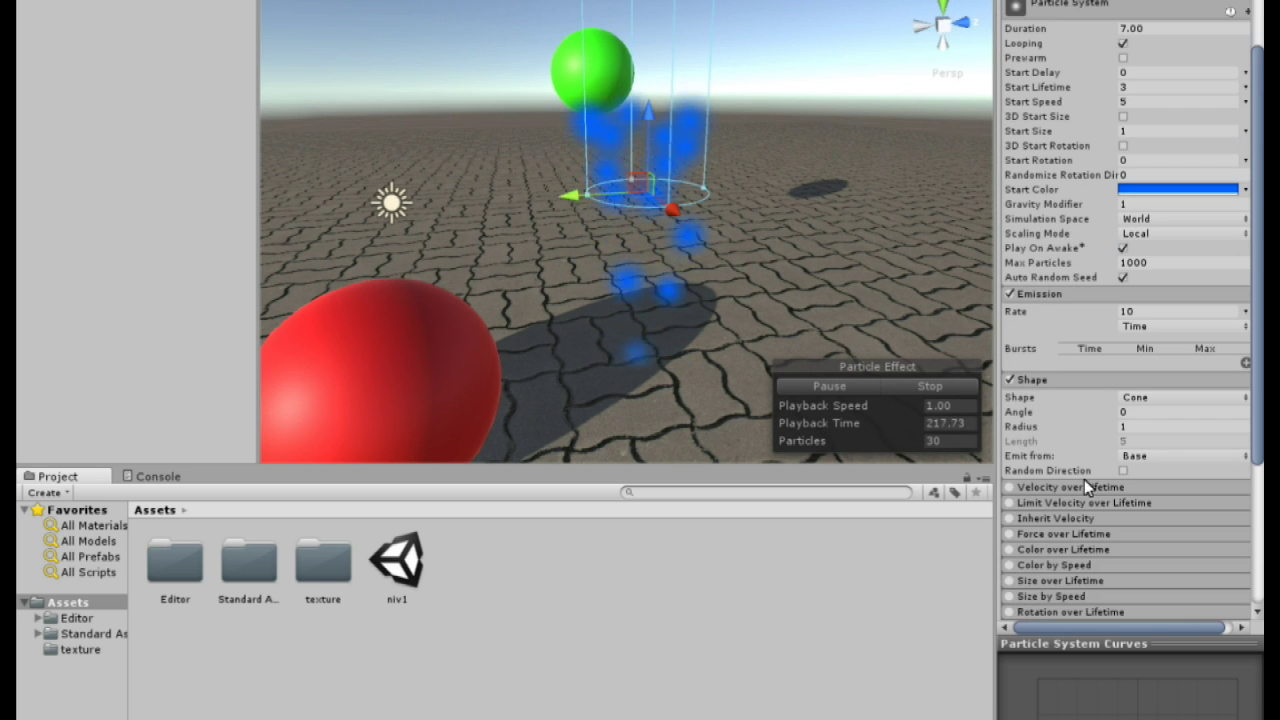
pyautogui.click(1092, 489)
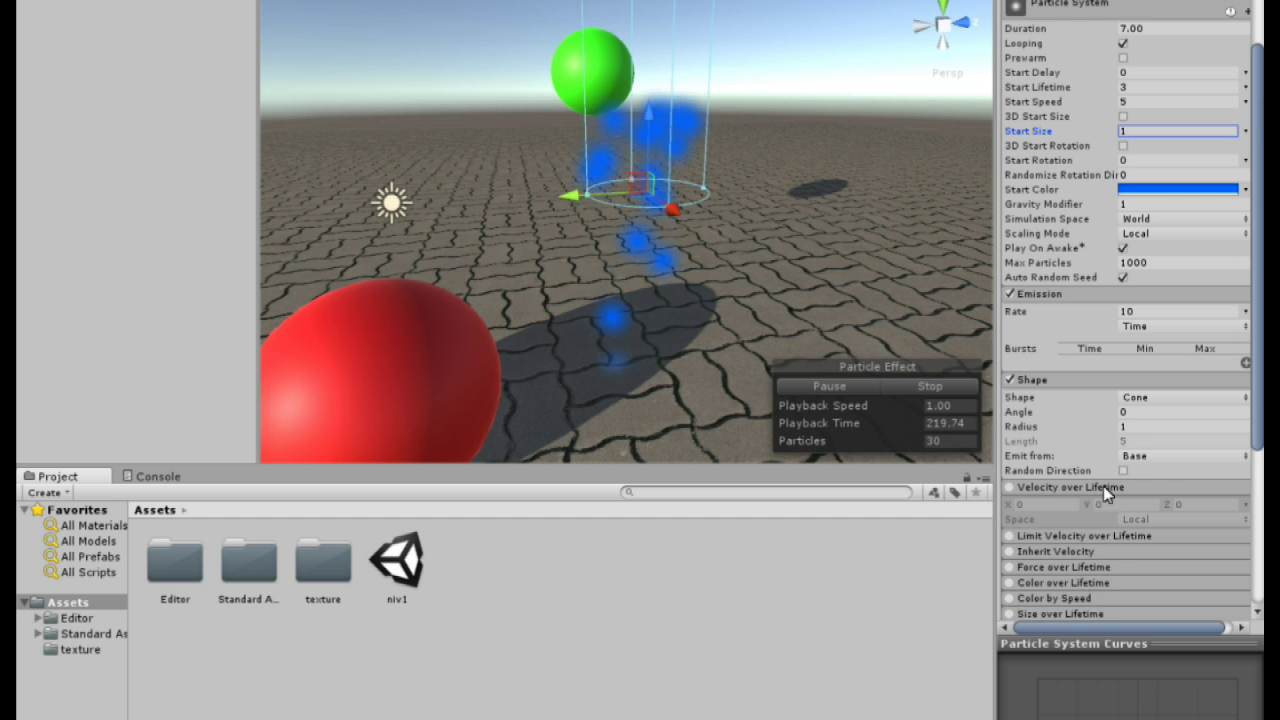
pyautogui.scroll(-3, 1103, 486)
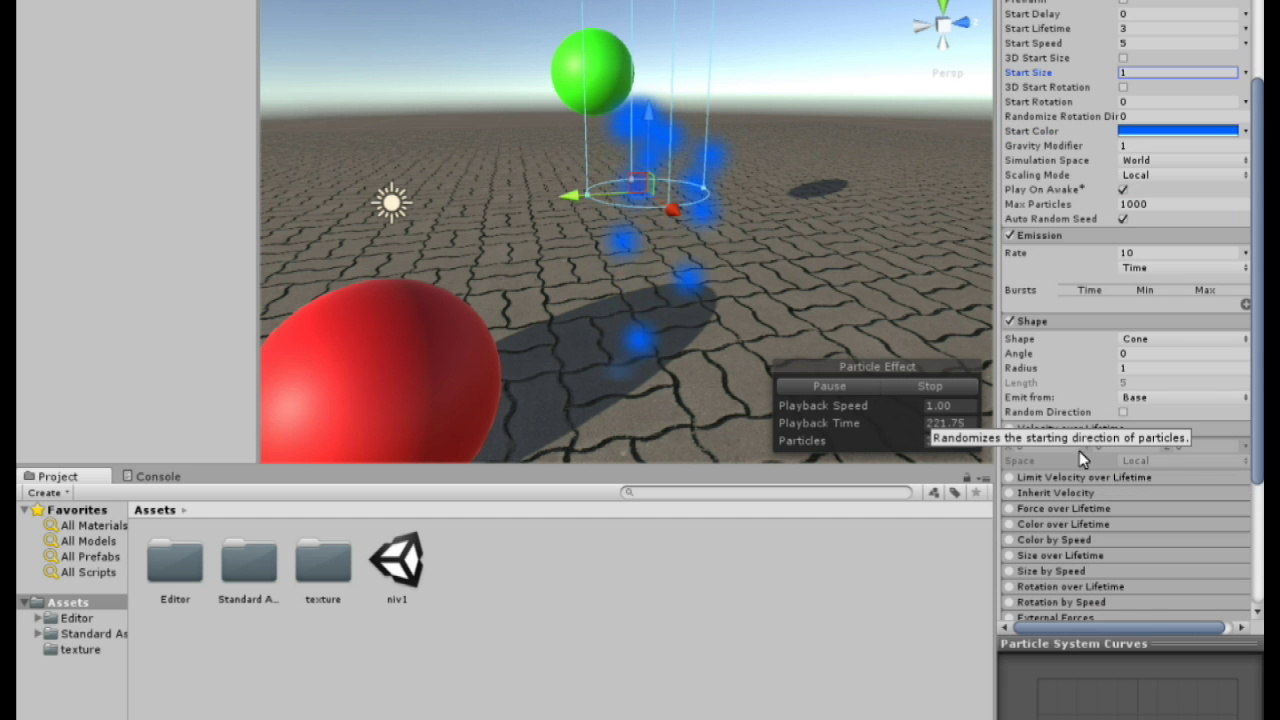
# - Enable Color over Lifetime and apply the red-to-white gradient preset, keeping FF0000 as its starting color
pyautogui.click(1096, 525)
pyautogui.scroll(-3, 1110, 526)
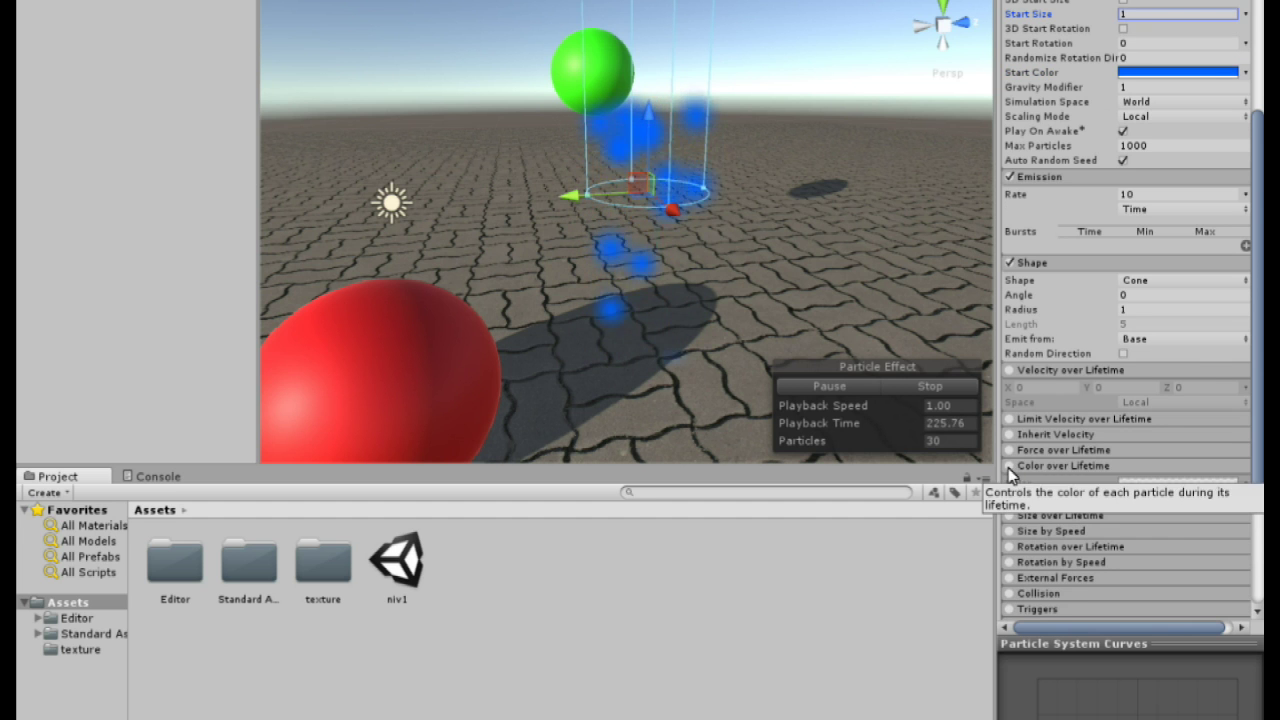
pyautogui.click(1009, 467)
pyautogui.click(1140, 484)
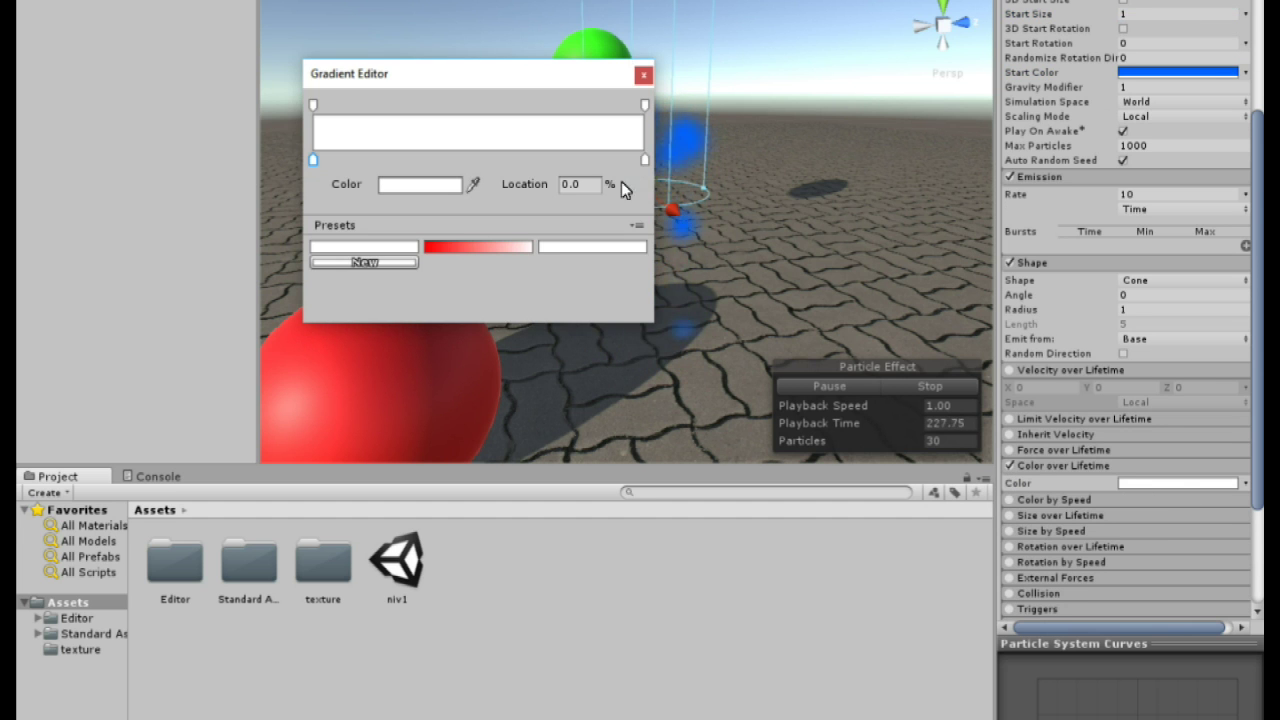
pyautogui.moveTo(393, 80); pyautogui.dragTo(794, 312)
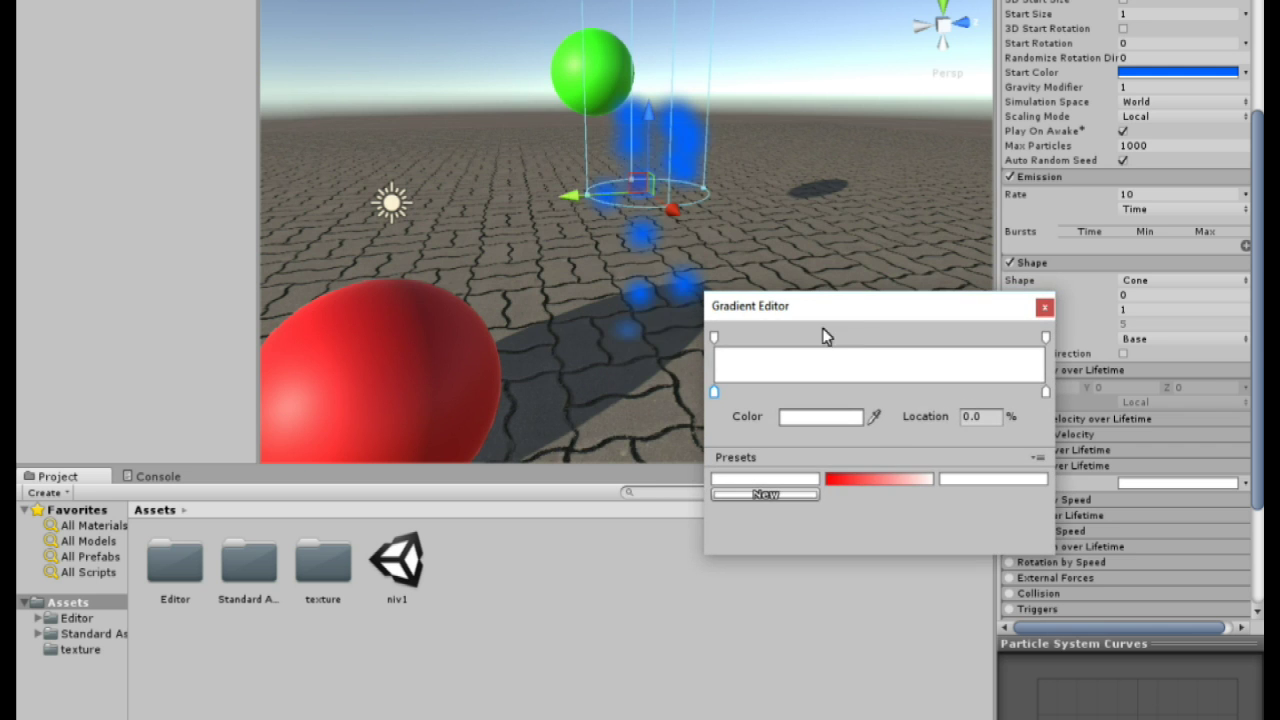
pyautogui.click(900, 481)
pyautogui.click(829, 418)
pyautogui.moveTo(840, 300)
pyautogui.mouseDown()
pyautogui.moveTo(831, 214)
pyautogui.moveTo(735, 184)
pyautogui.moveTo(800, 330)
pyautogui.moveTo(877, 316)
pyautogui.moveTo(869, 326)
pyautogui.moveTo(766, 289)
pyautogui.moveTo(741, 266)
pyautogui.moveTo(727, 185)
pyautogui.moveTo(983, 168)
pyautogui.mouseUp()
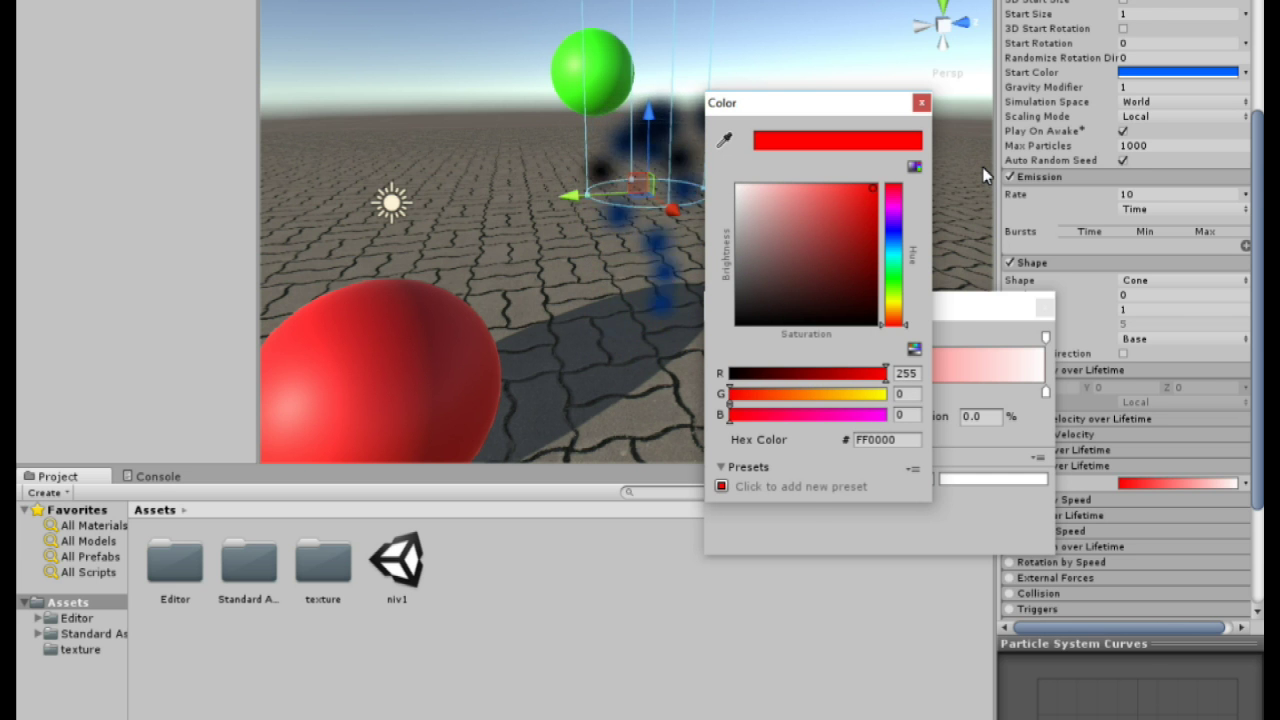
pyautogui.click(923, 105)
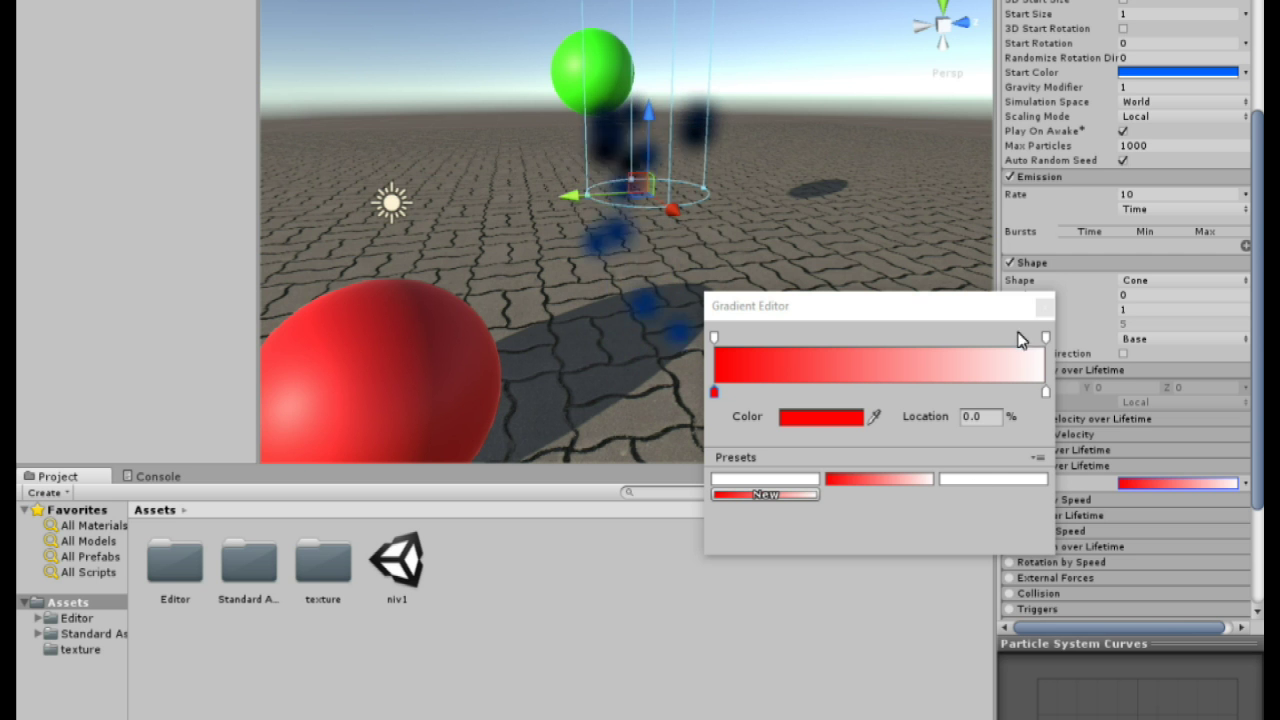
pyautogui.click(1044, 306)
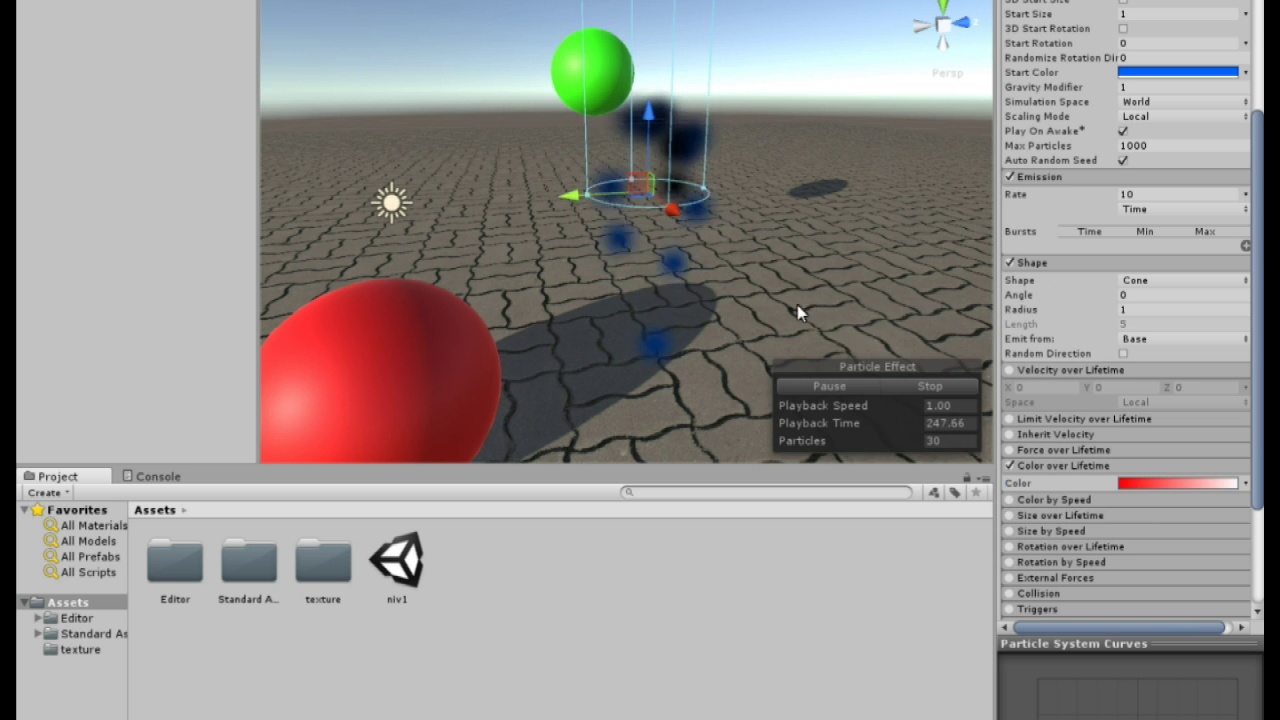
# - Set the particles' Start Color to white (FFFFFFFF) and view the tinted particles in the scene
pyautogui.scroll(3, 800, 320)
pyautogui.keyDown('alt'); pyautogui.moveTo(795, 348); pyautogui.dragTo(710, 108); pyautogui.keyUp('alt')
pyautogui.scroll(-3, 753, 268)
pyautogui.click(1173, 72)
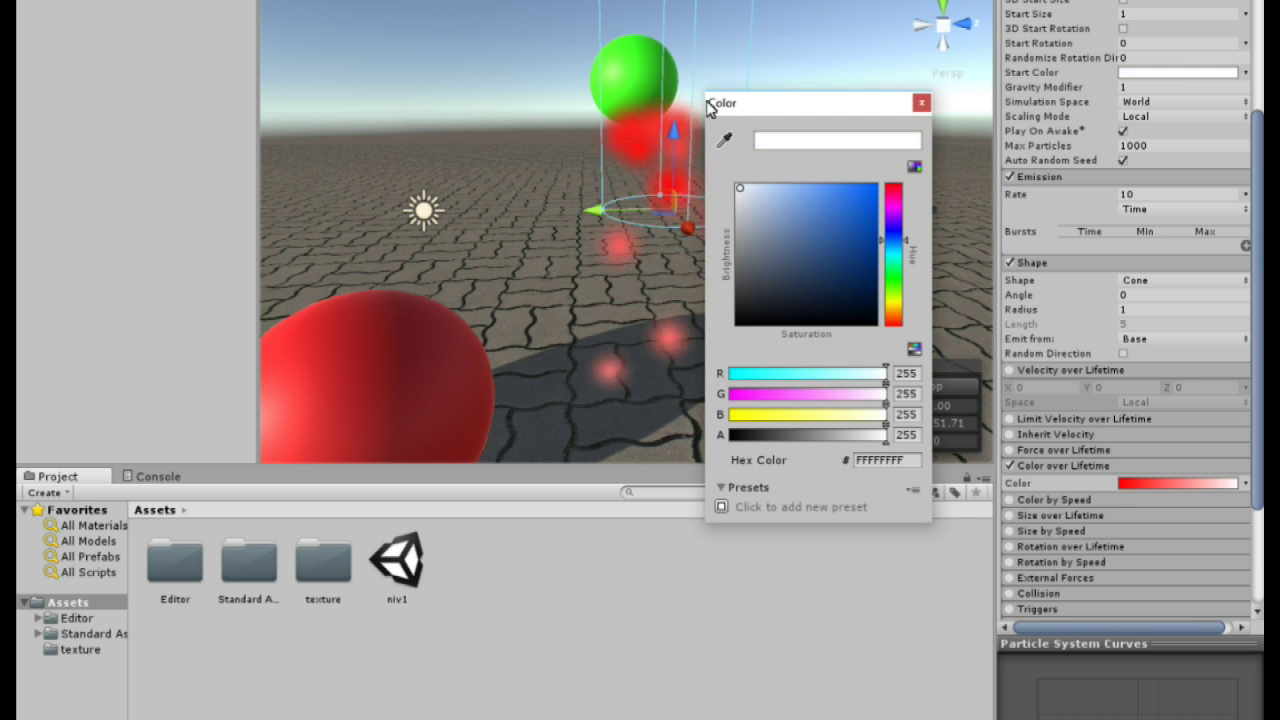
pyautogui.click(921, 103)
pyautogui.keyDown('alt'); pyautogui.moveTo(695, 178); pyautogui.dragTo(642, 165); pyautogui.keyUp('alt')
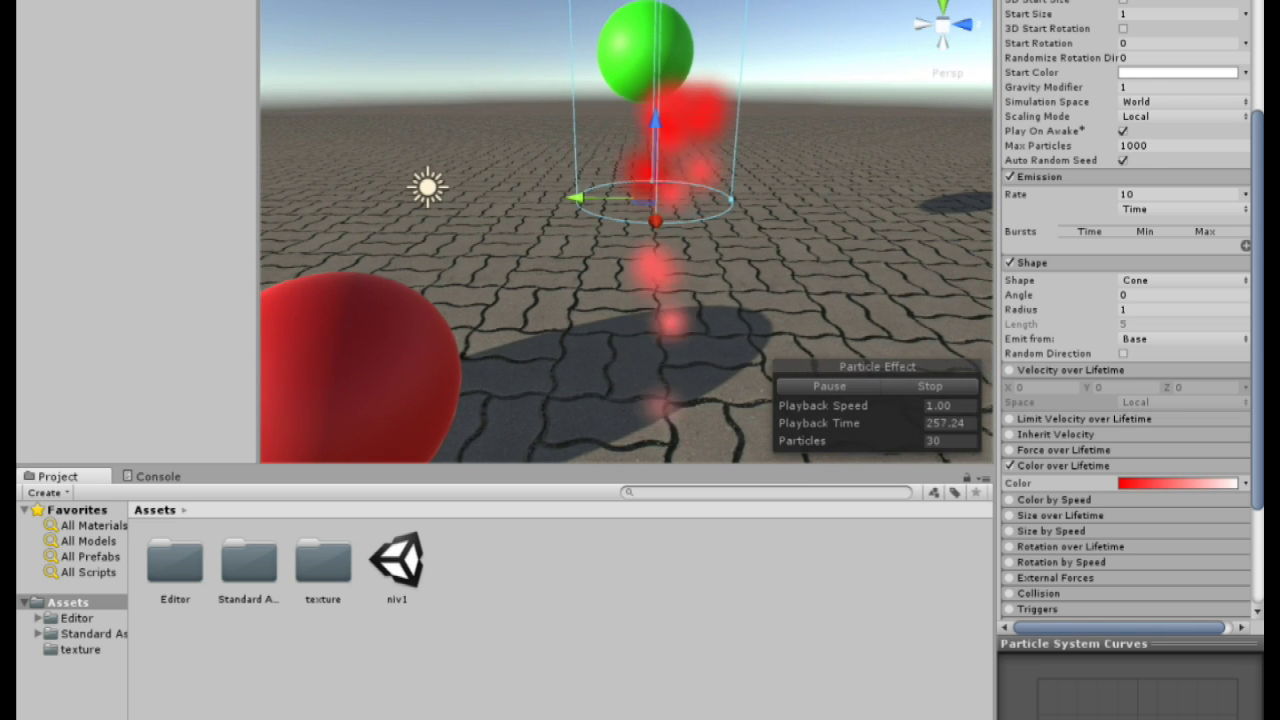
# - Apply the red-to-white preset to the Color over Lifetime gradient and change its starting color to orange (FFAE00)
pyautogui.click(1220, 484)
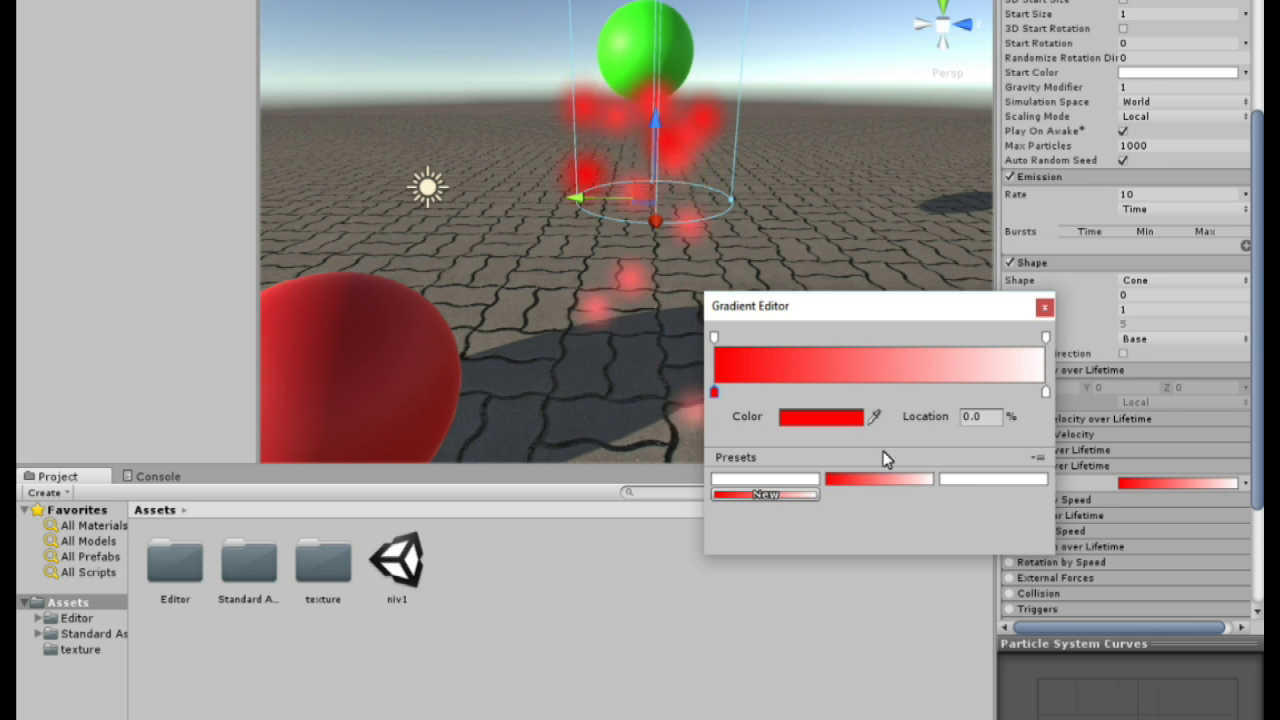
pyautogui.click(968, 484)
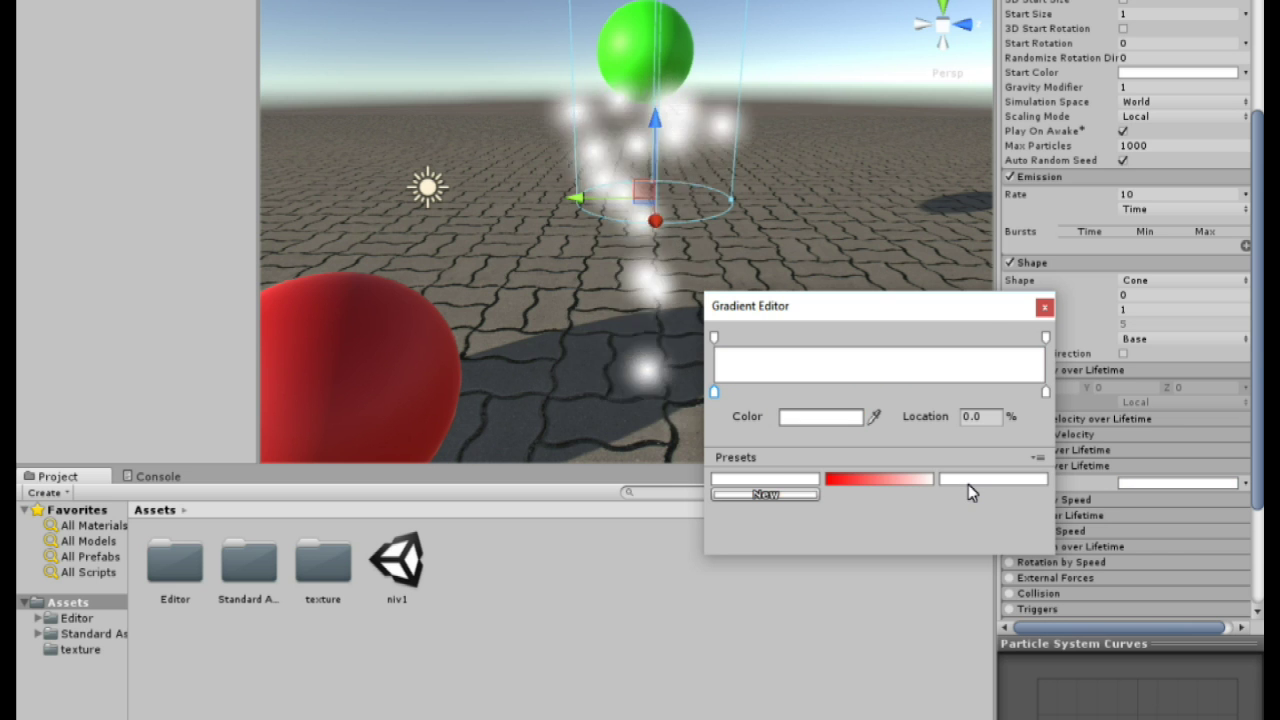
pyautogui.click(871, 480)
pyautogui.click(842, 418)
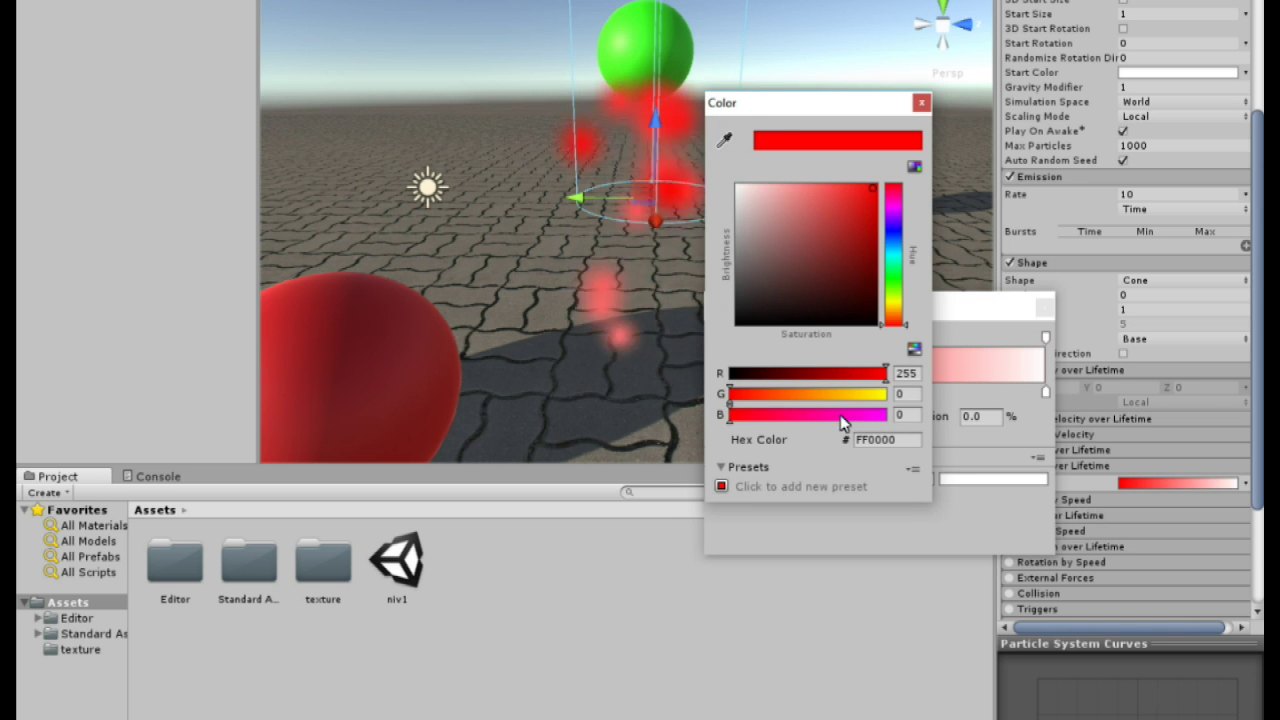
pyautogui.moveTo(826, 104); pyautogui.dragTo(982, 164)
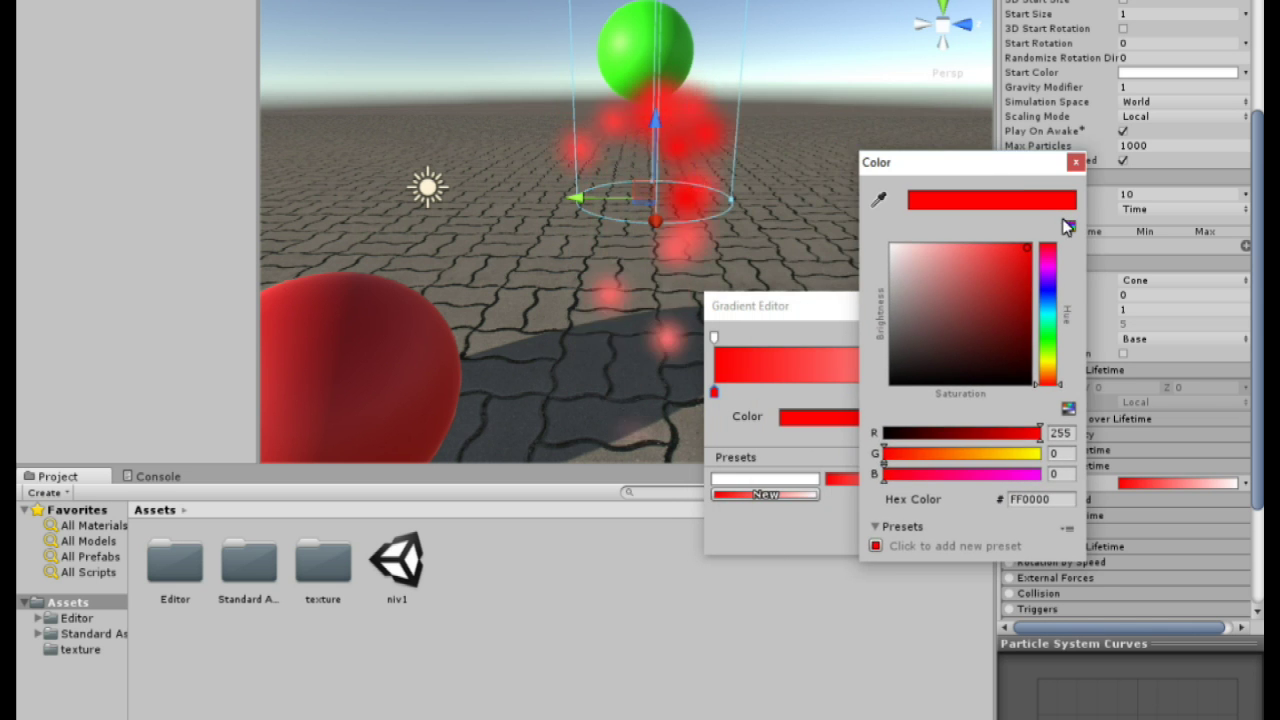
pyautogui.moveTo(1051, 376); pyautogui.dragTo(1051, 369)
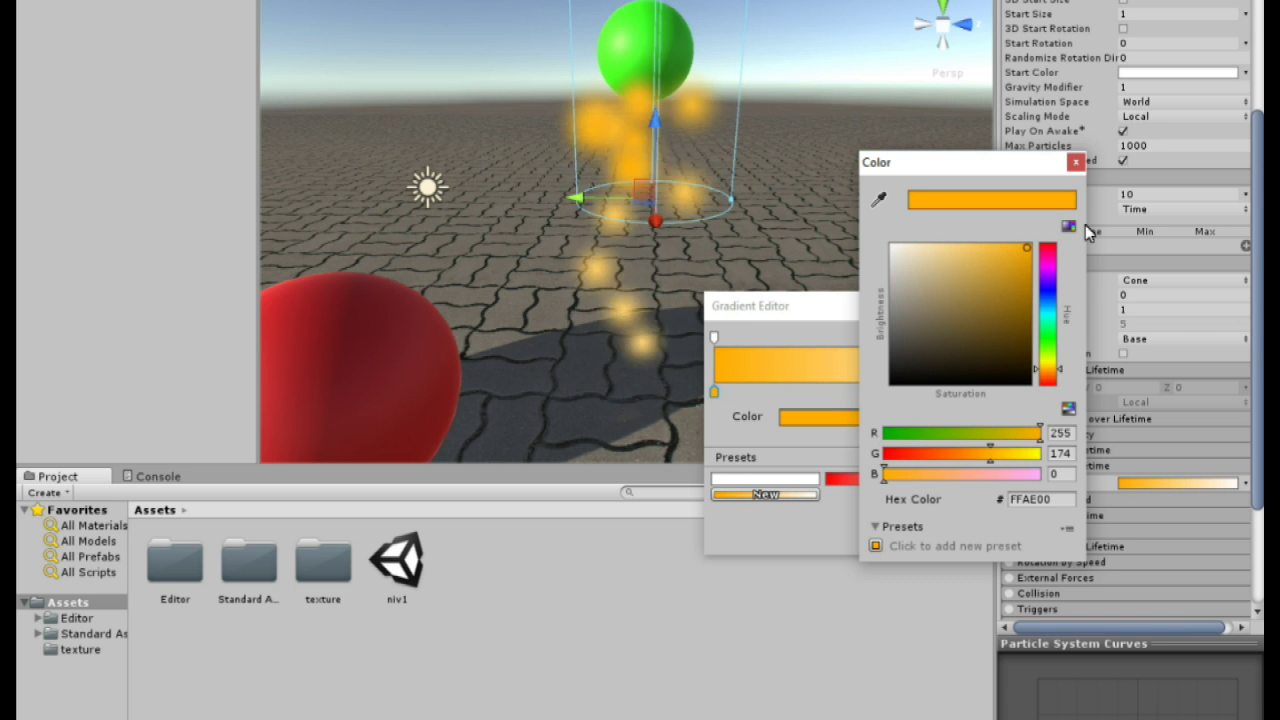
pyautogui.click(1076, 163)
pyautogui.click(1040, 302)
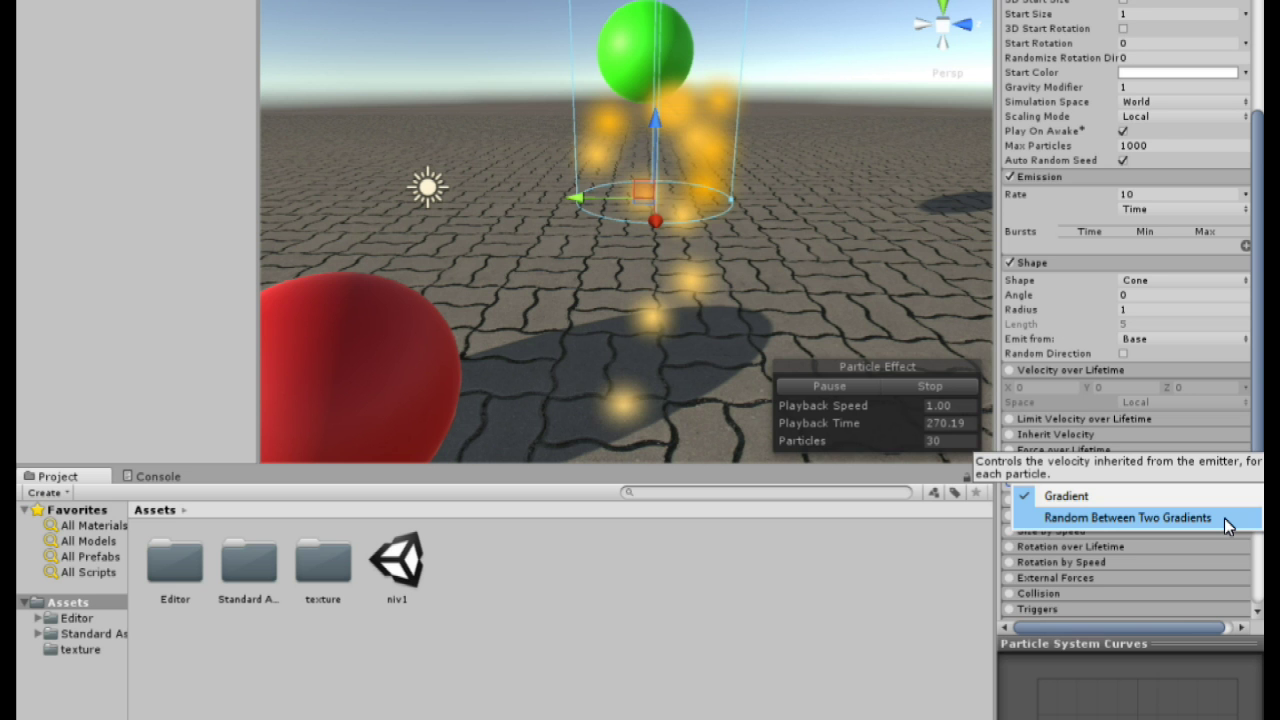
# - Switch Color over Lifetime to Random Between Two Gradients and make the second gradient start with red (FF0000)
pyautogui.click(1224, 518)
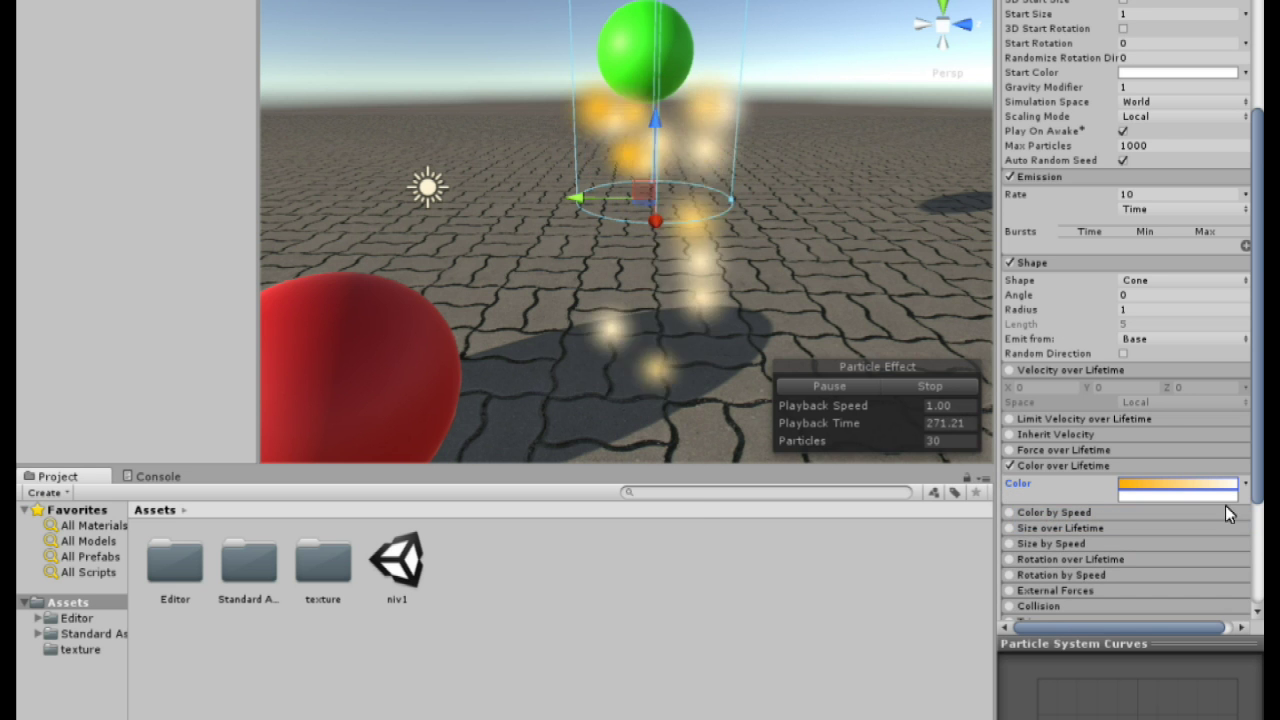
pyautogui.click(1199, 497)
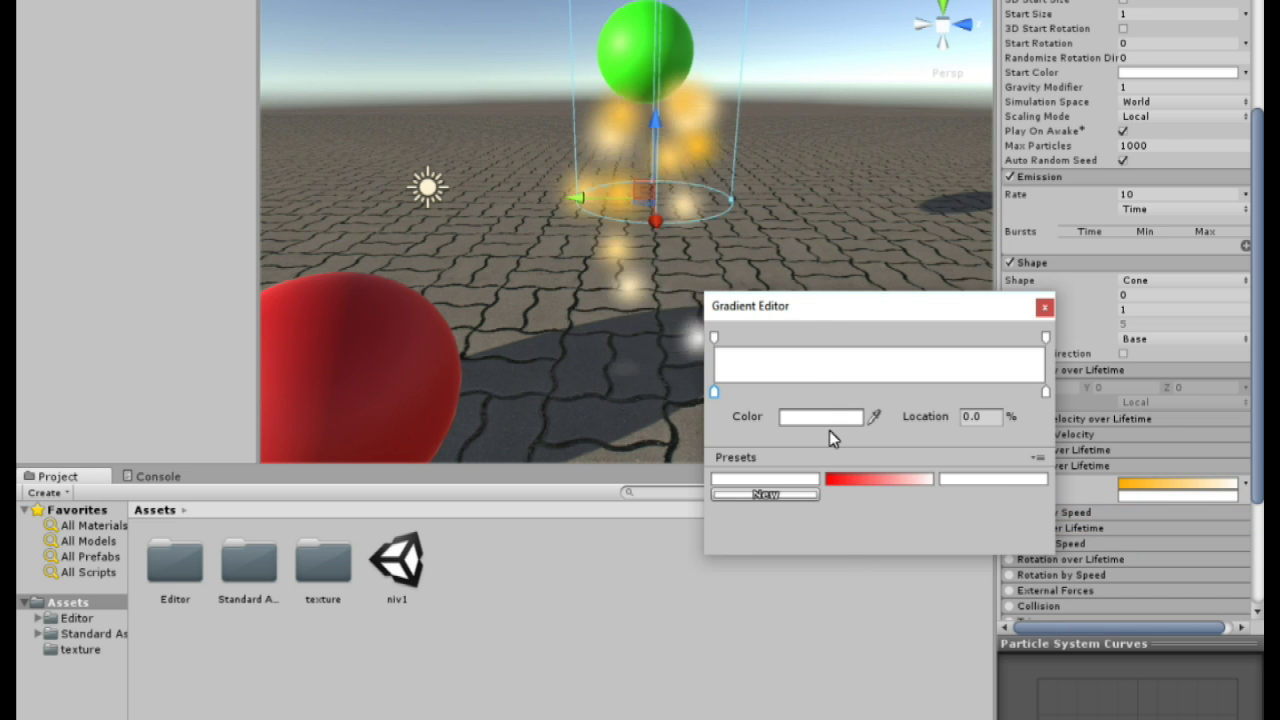
pyautogui.click(833, 417)
pyautogui.moveTo(1000, 312); pyautogui.dragTo(1076, 197)
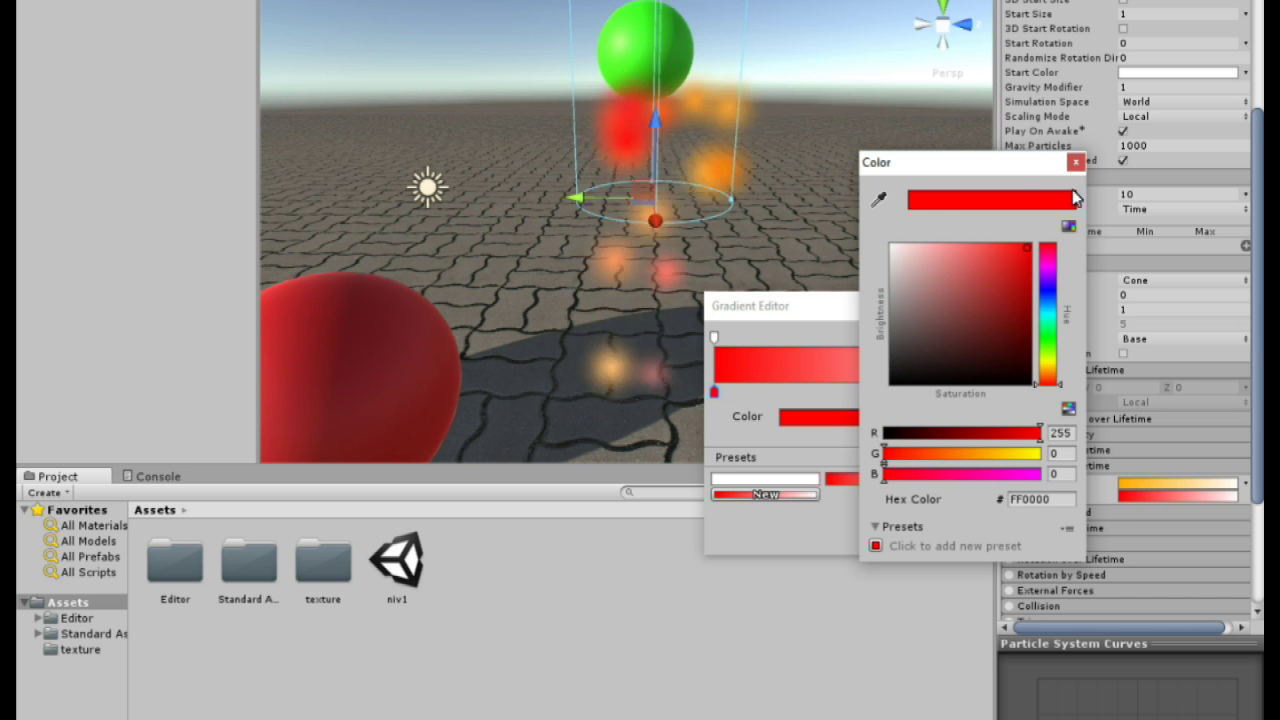
pyautogui.click(1076, 162)
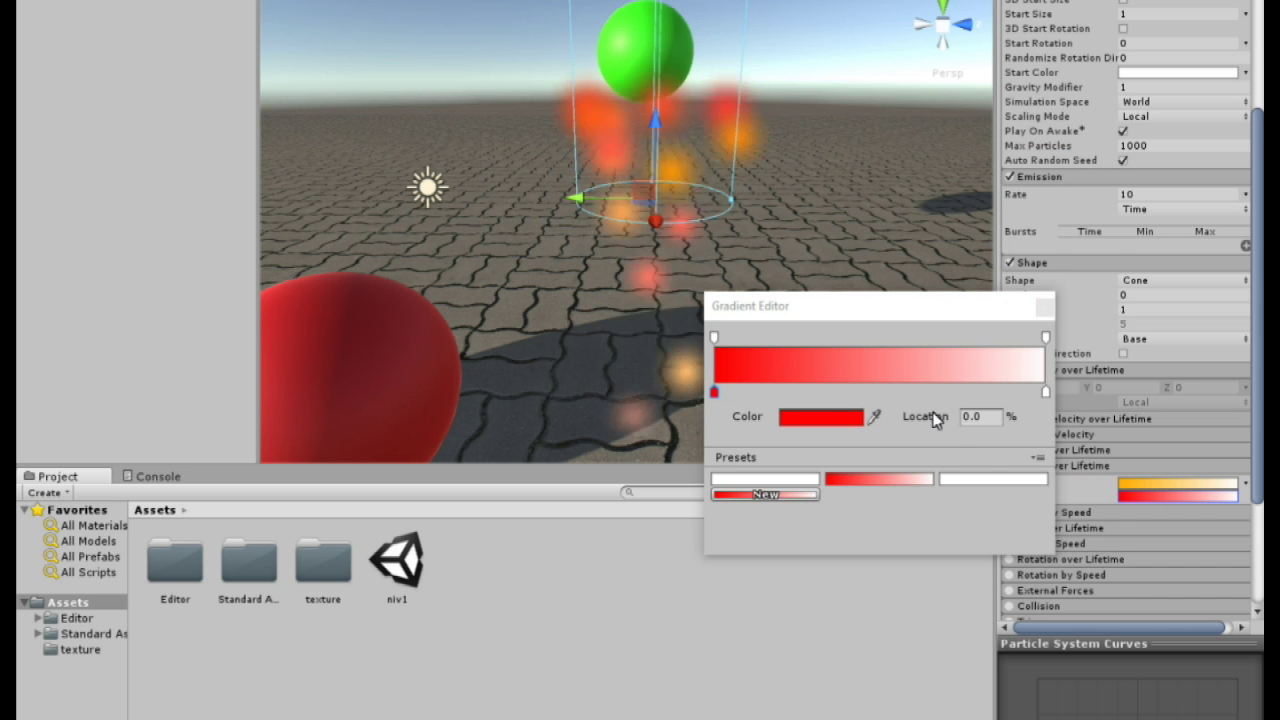
pyautogui.click(1043, 362)
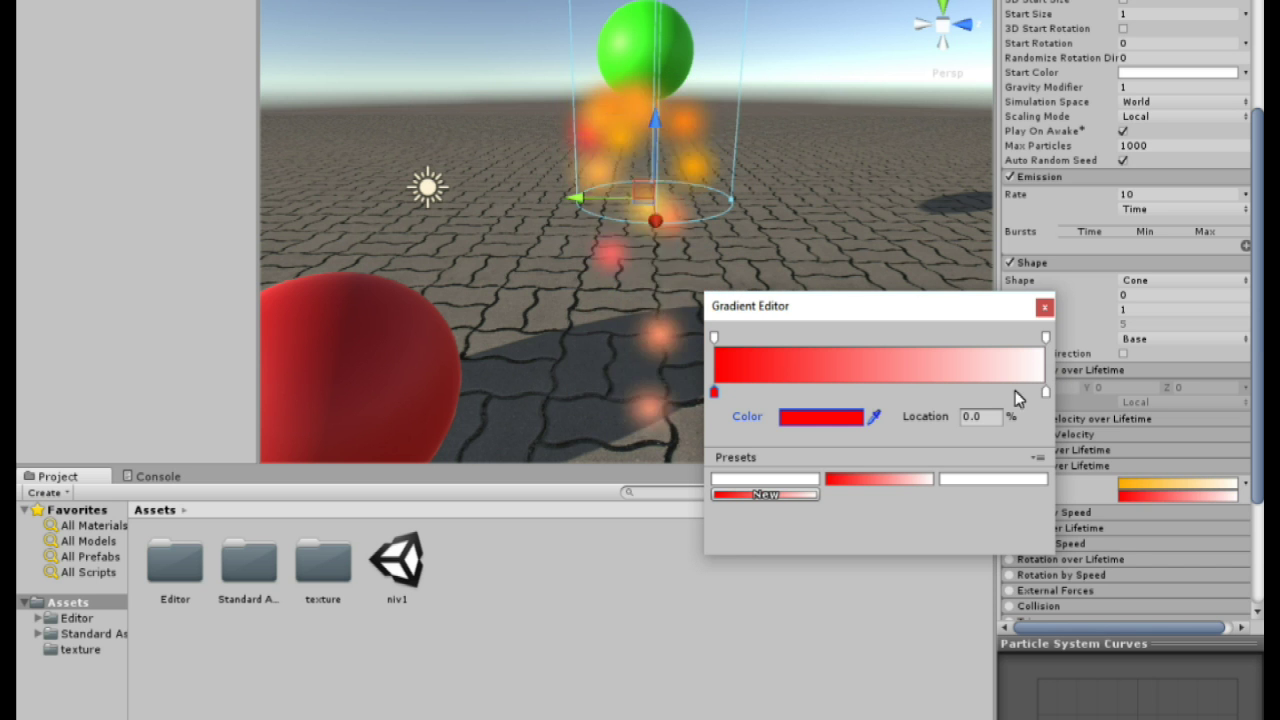
pyautogui.click(1046, 337)
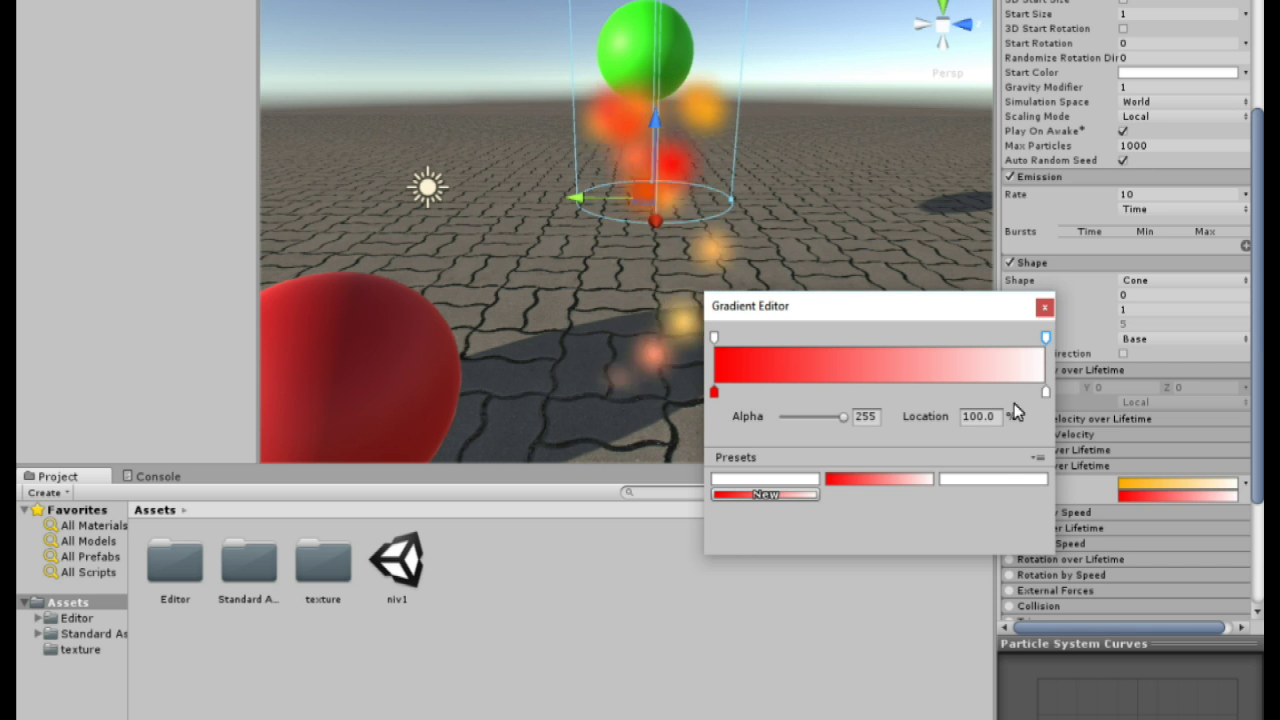
pyautogui.click(1044, 307)
# - Try Size over Lifetime with its size mode left on Curve, and switch the module off again
pyautogui.keyDown('alt'); pyautogui.moveTo(772, 186); pyautogui.dragTo(714, 185); pyautogui.keyUp('alt')
pyautogui.scroll(-3, 1060, 405)
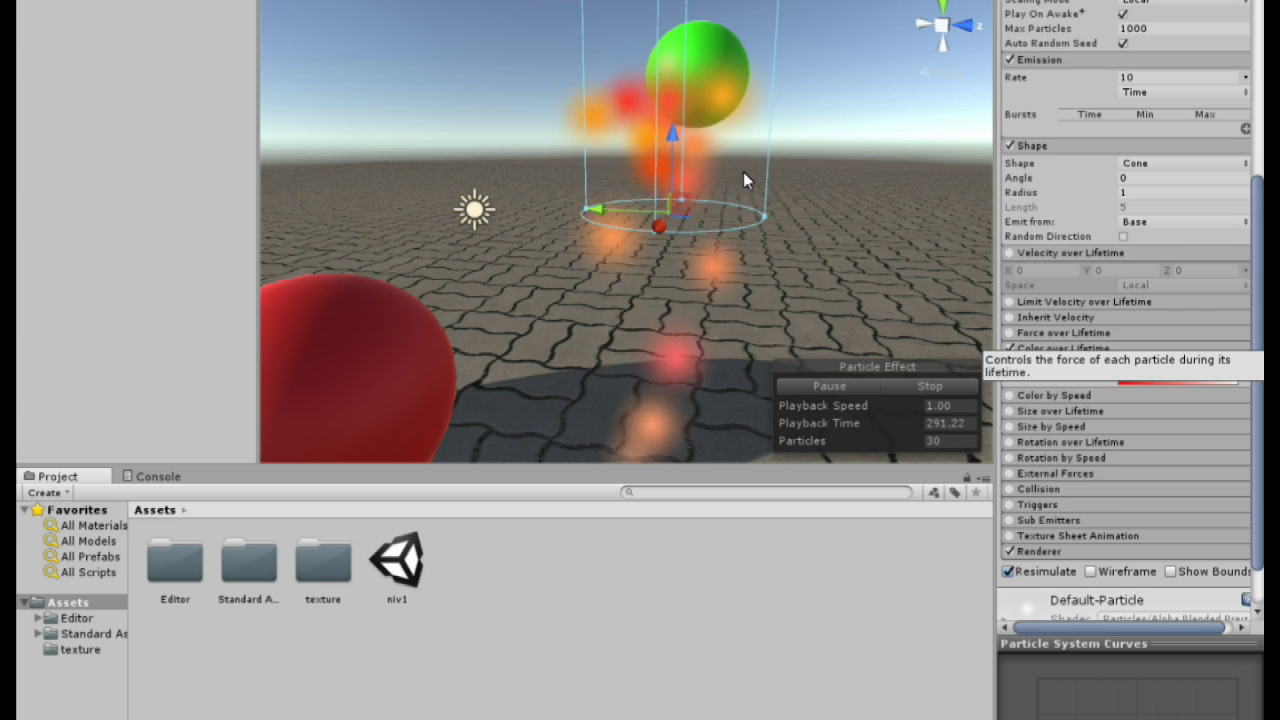
pyautogui.scroll(-2, 819, 157)
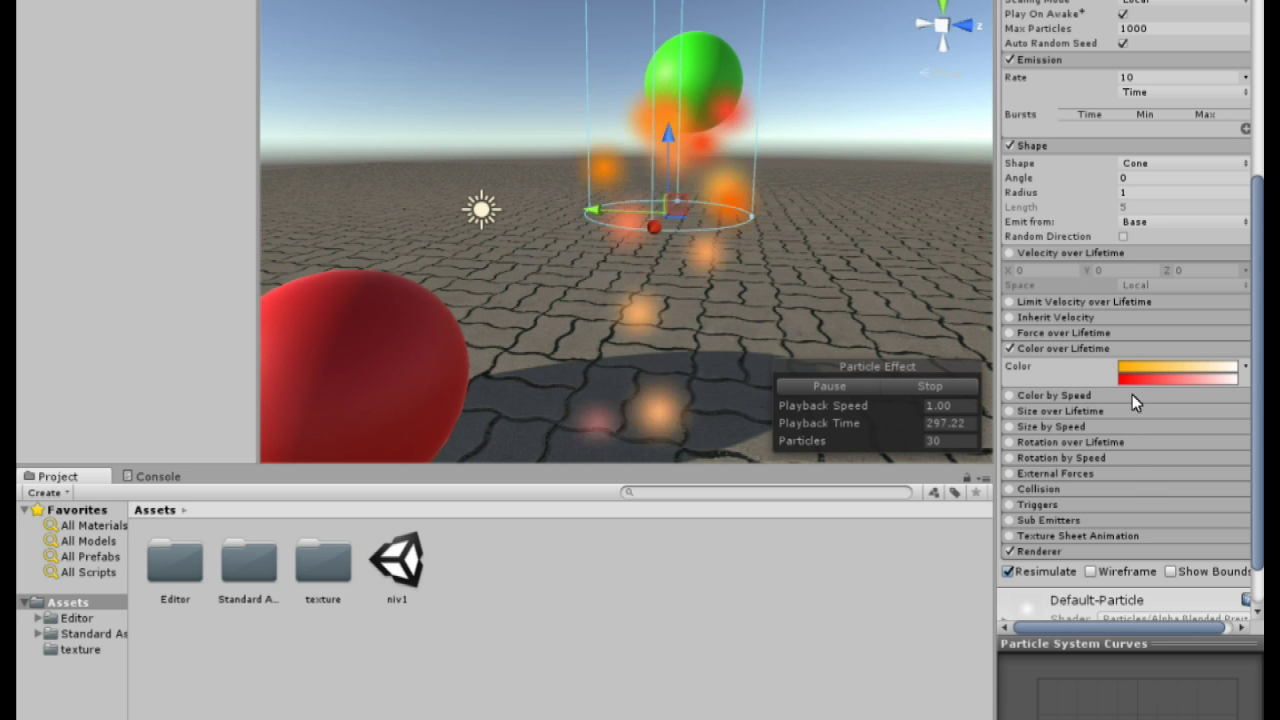
pyautogui.click(1085, 414)
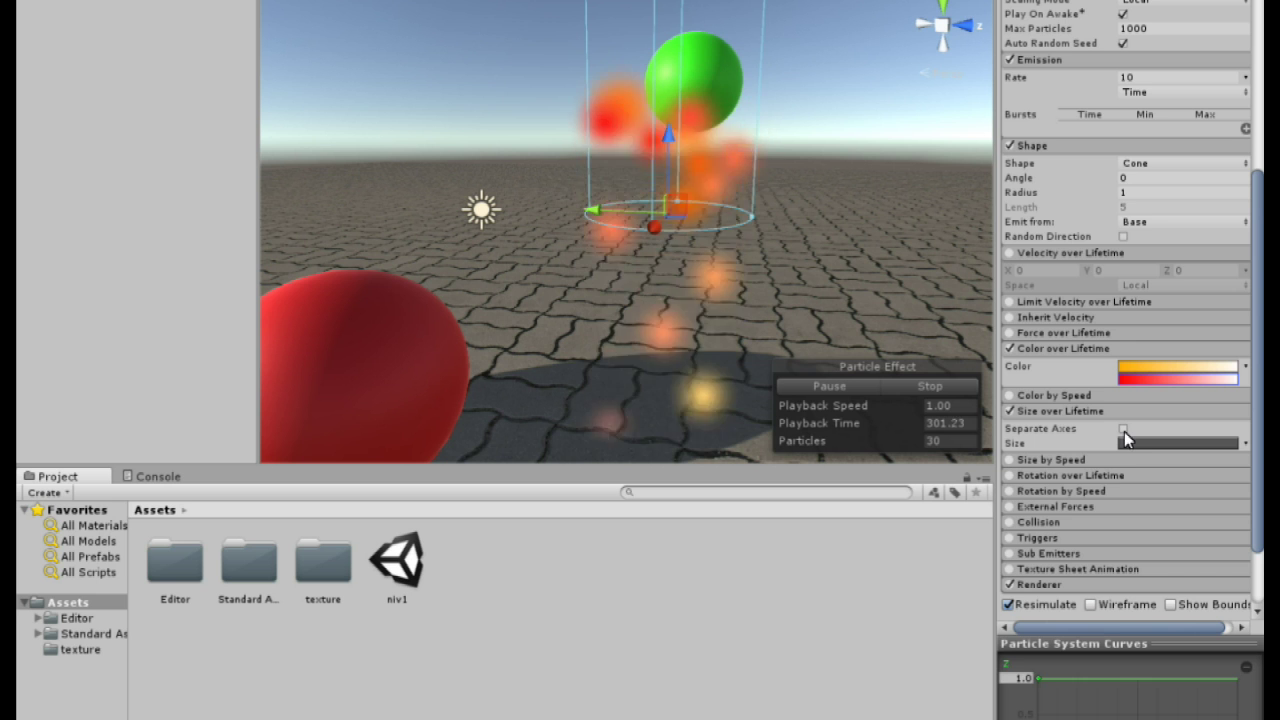
pyautogui.click(1245, 443)
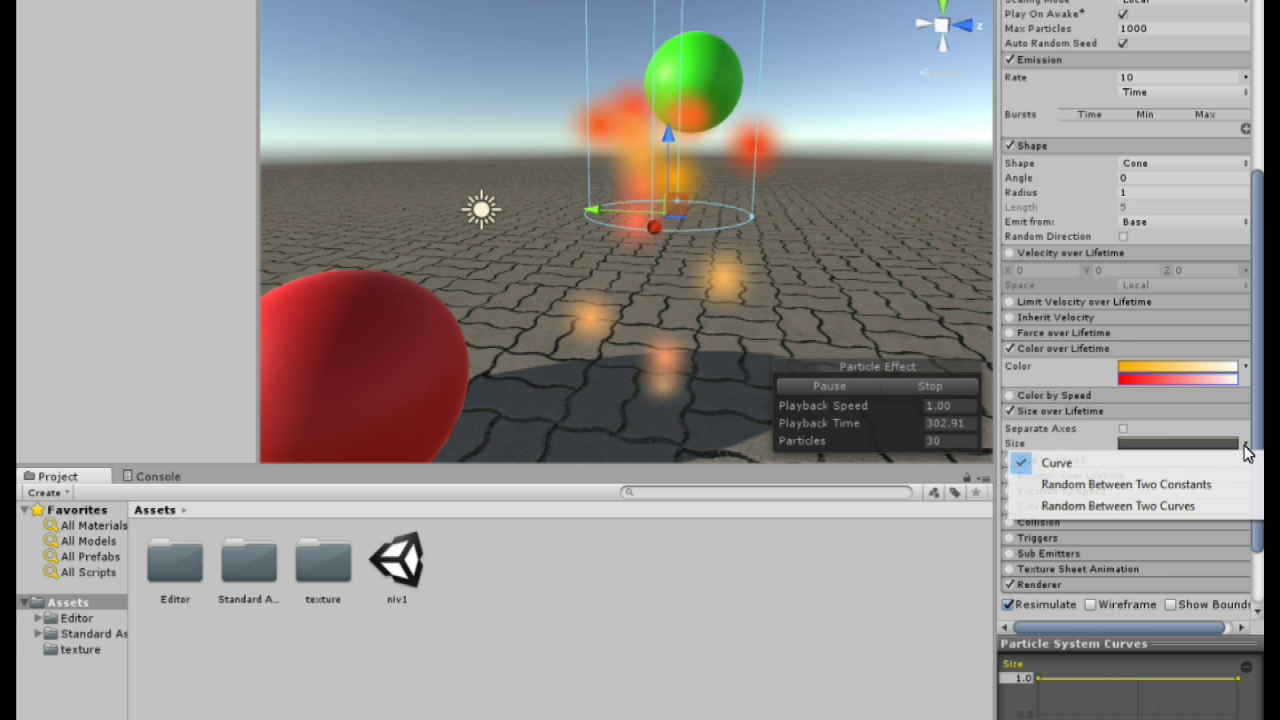
pyautogui.click(1222, 466)
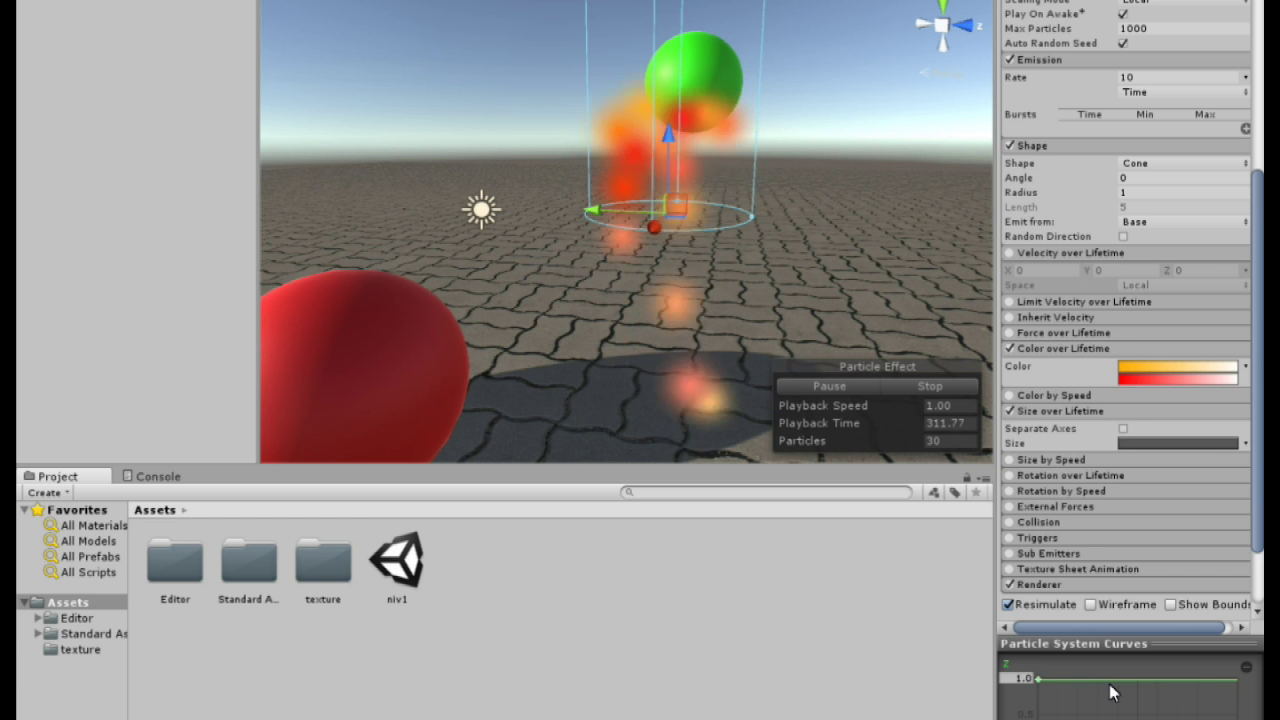
pyautogui.click(1012, 412)
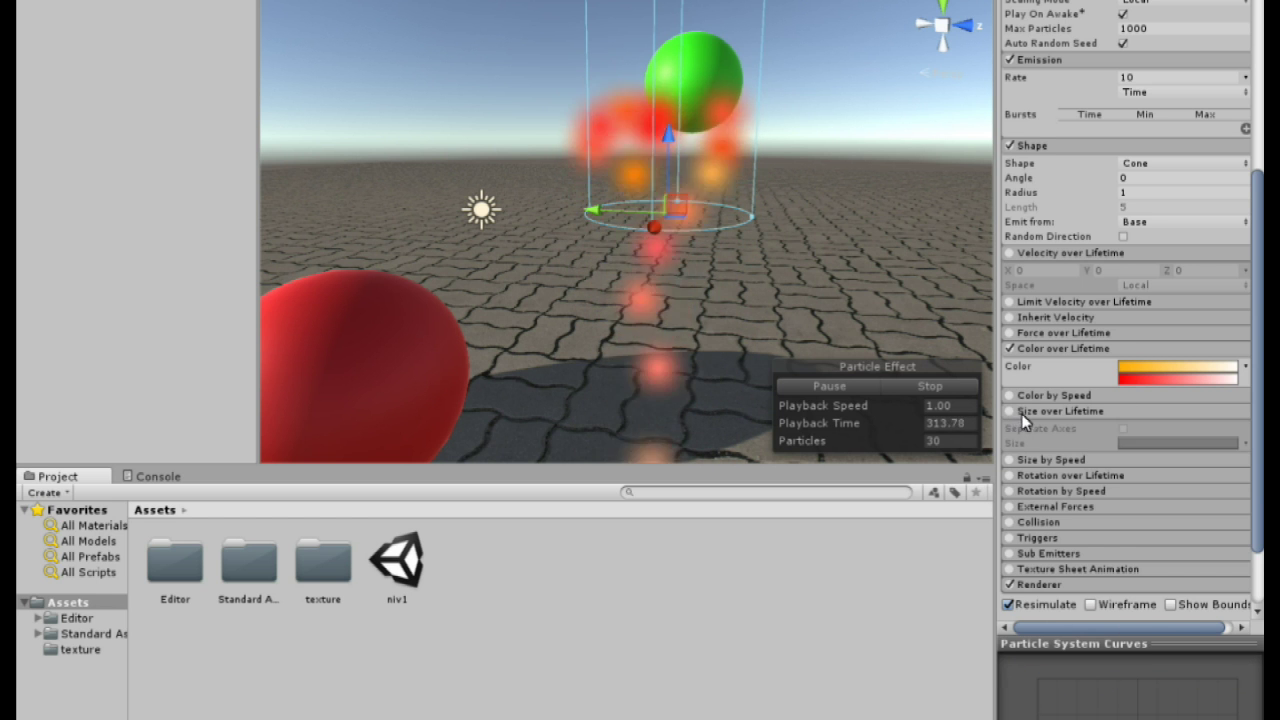
pyautogui.click(1030, 413)
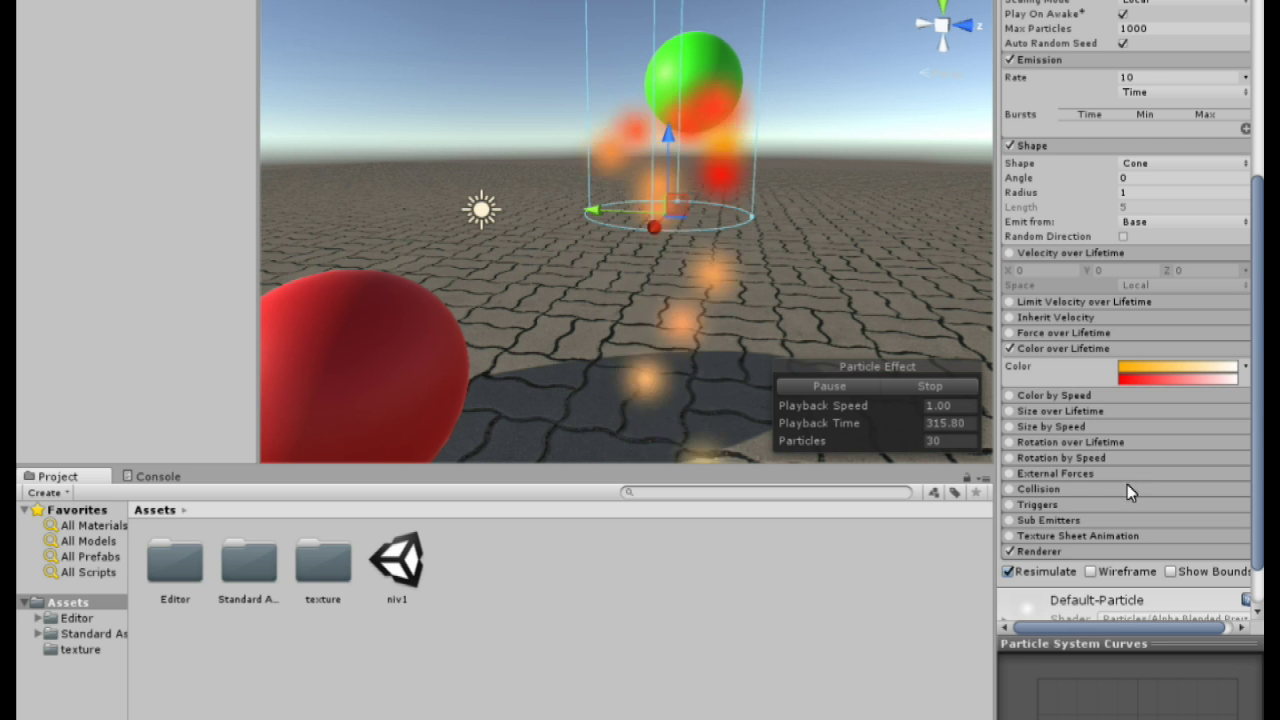
# - Examine the particle system's Collision settings and the remaining modules down to Renderer
pyautogui.click(1040, 489)
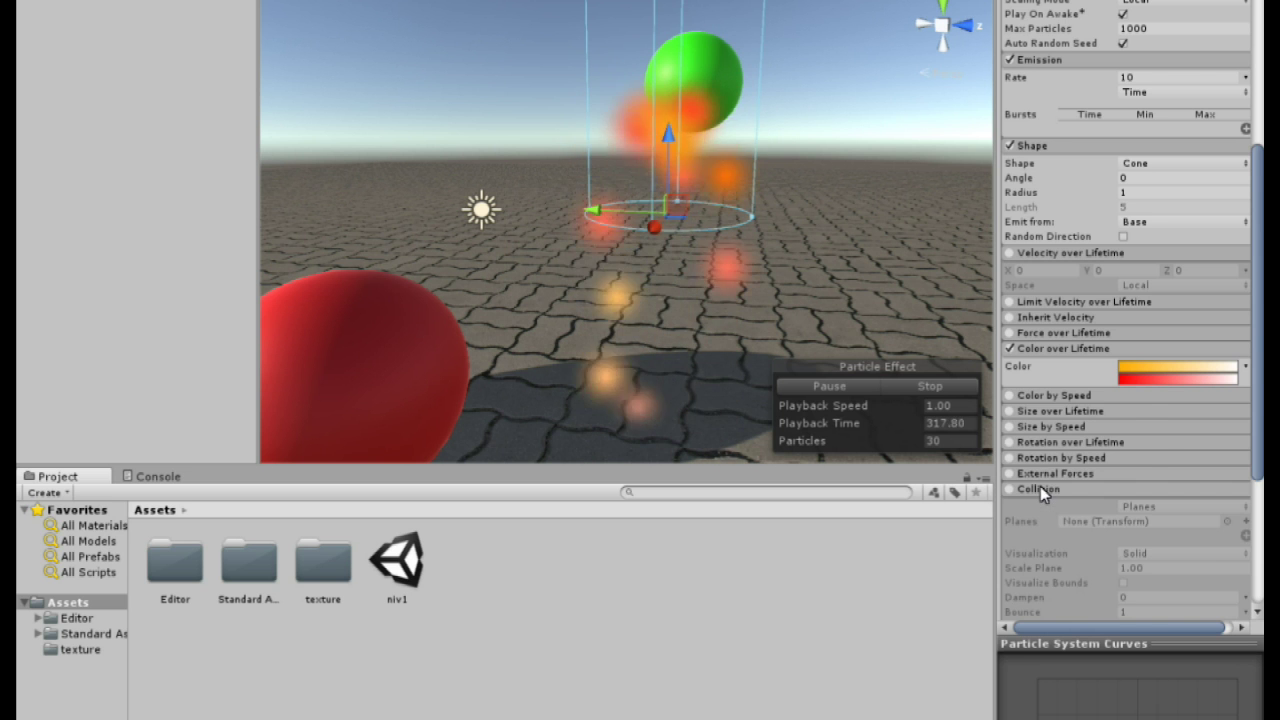
pyautogui.click(1040, 490)
pyautogui.scroll(-3, 1161, 458)
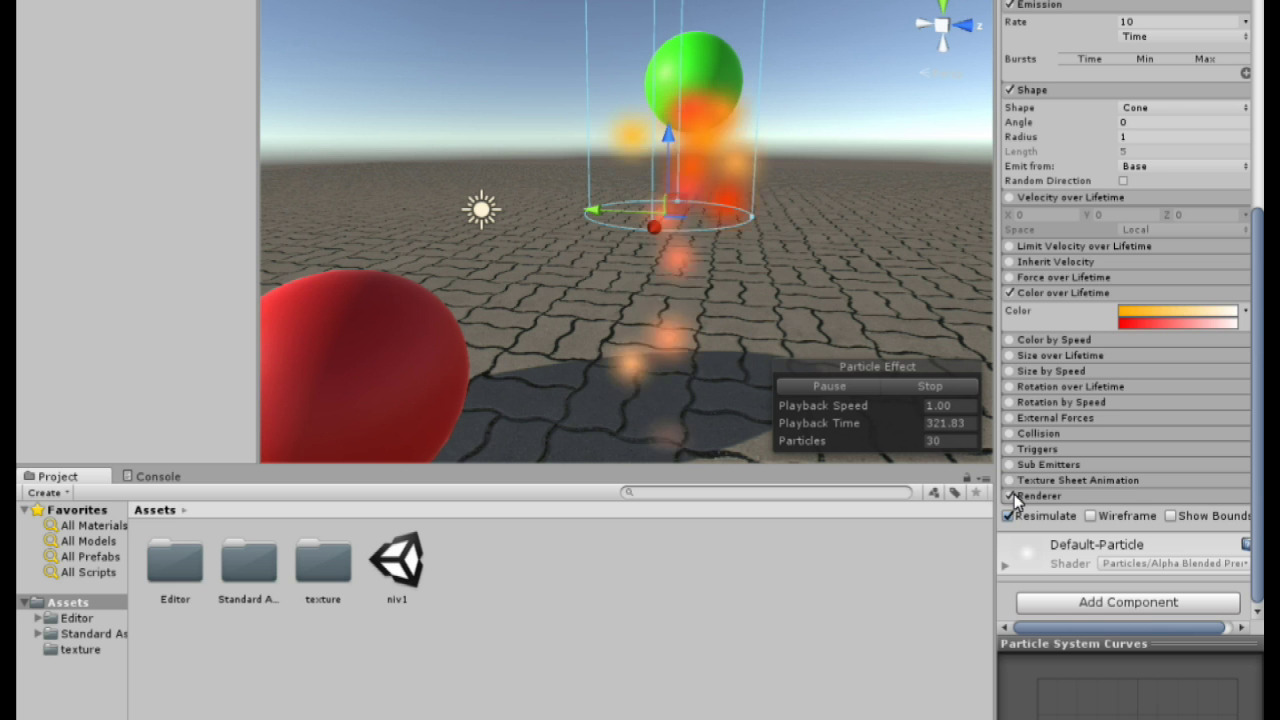
pyautogui.moveTo(872, 255); pyautogui.dragTo(889, 114, button='right')
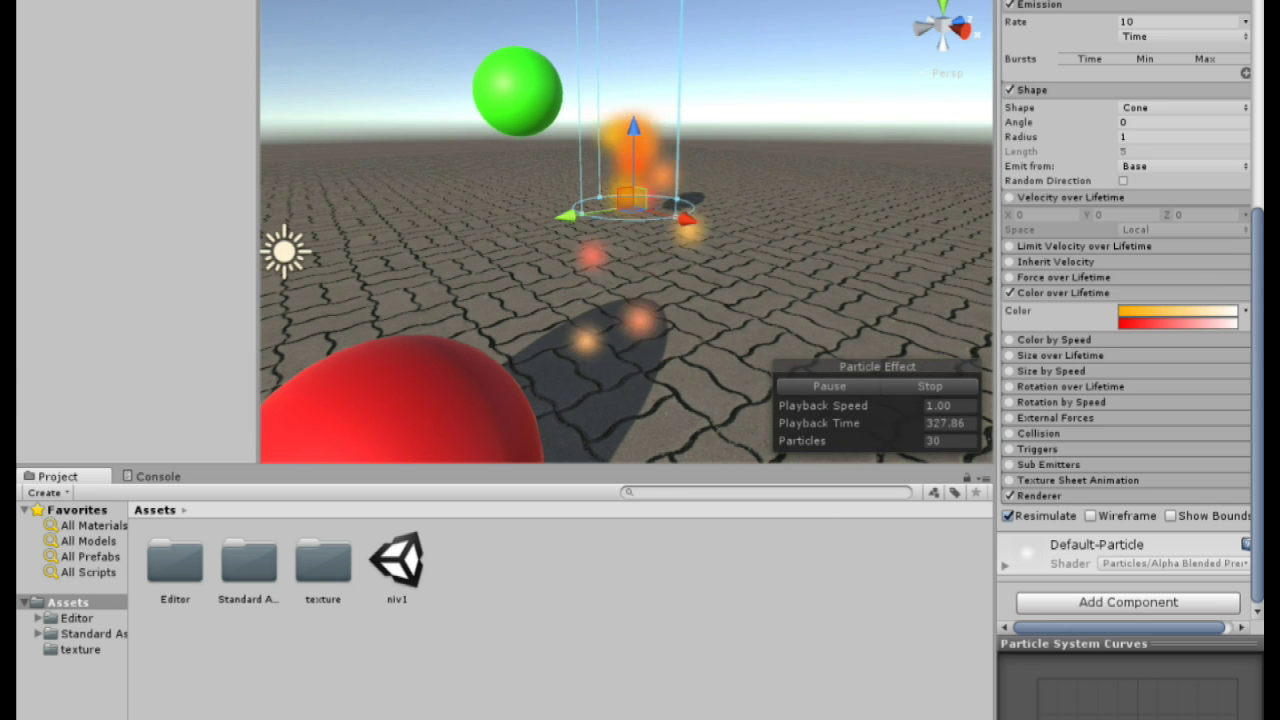
# - View the standard asset packages available for import and leave the list without importing one
pyautogui.click(28, 0)
pyautogui.click(62, 0)
pyautogui.moveTo(734, 163); pyautogui.dragTo(701, 122, button='right')
pyautogui.click(160, 0)
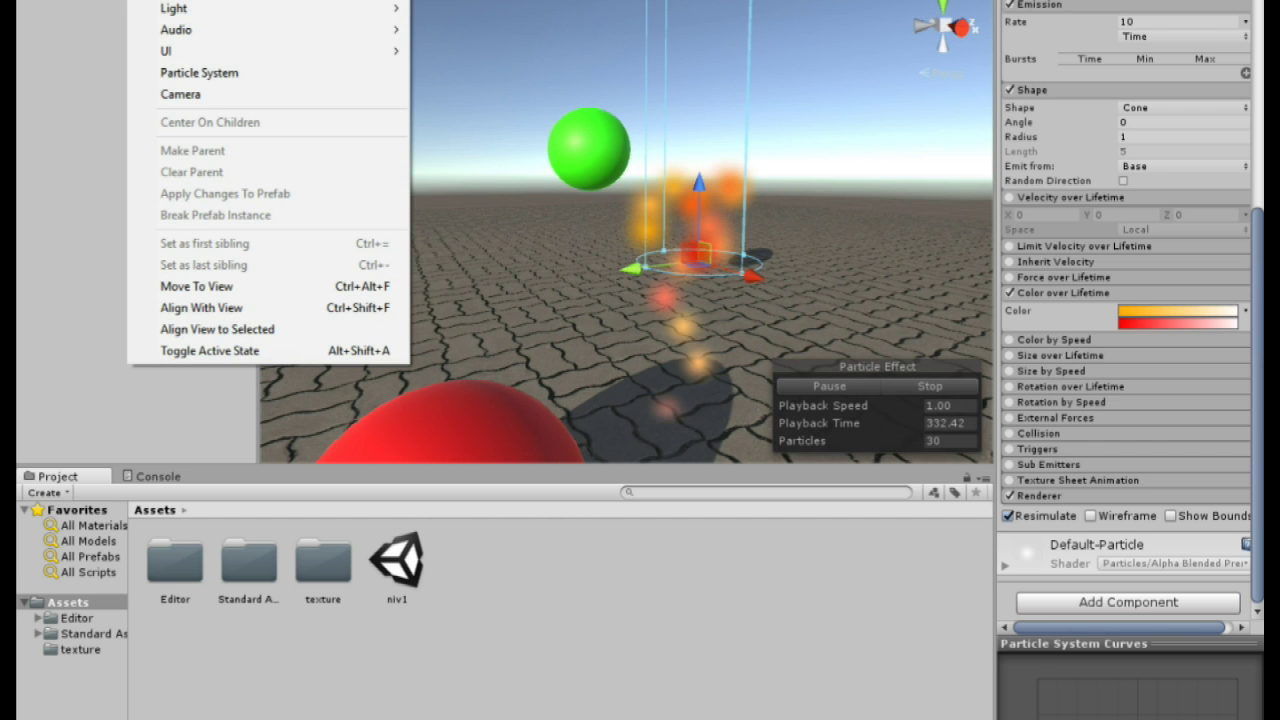
pyautogui.moveTo(100, 0)
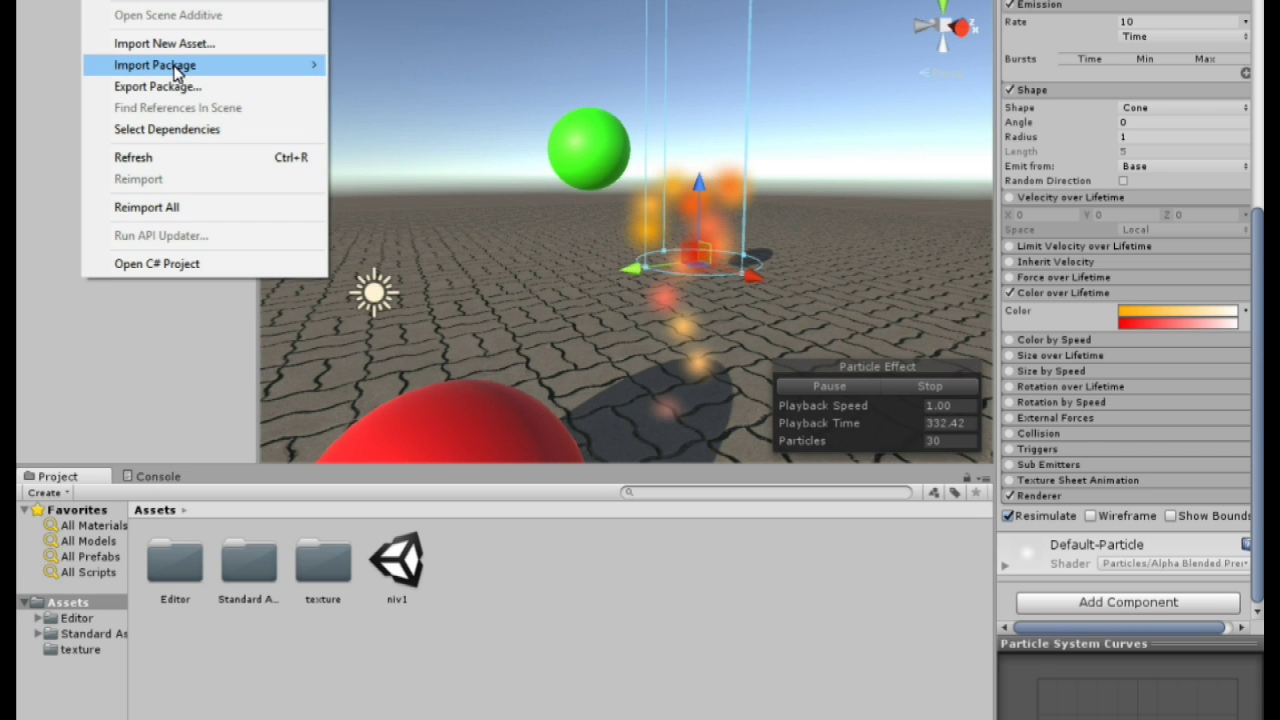
pyautogui.moveTo(176, 70)
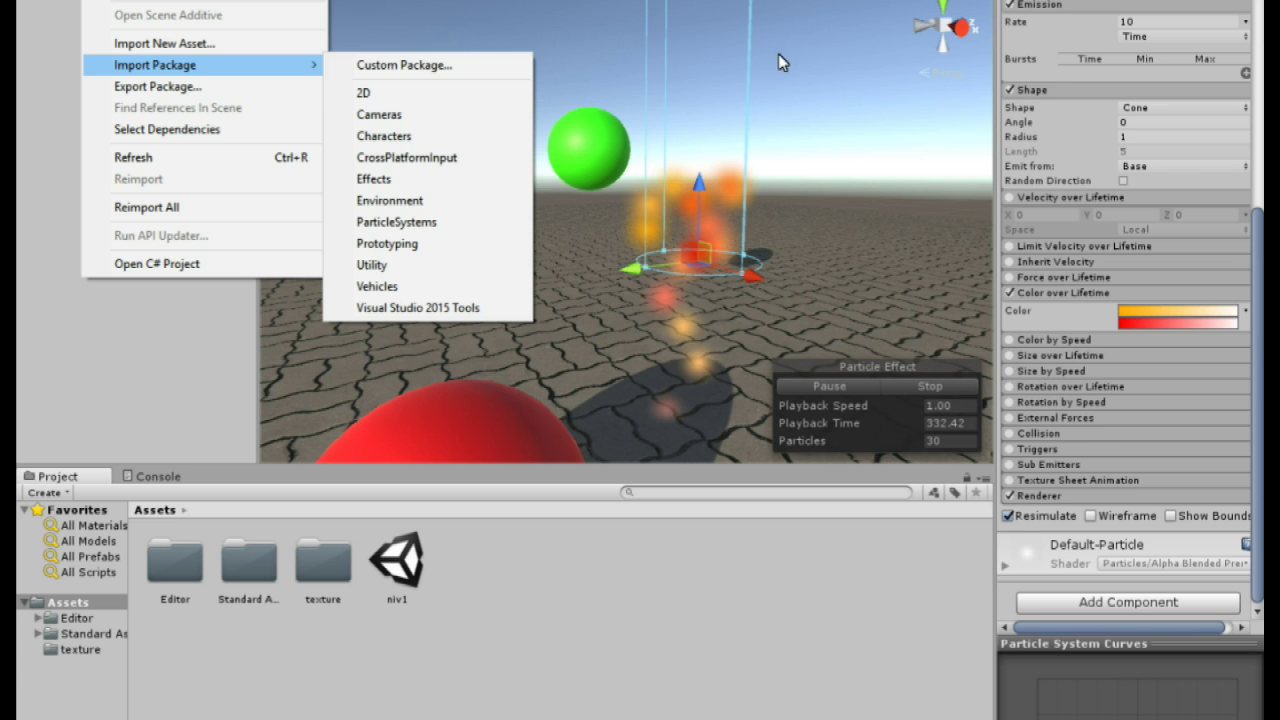
pyautogui.click(789, 267)
pyautogui.moveTo(432, 315); pyautogui.dragTo(400, 300, button='right')
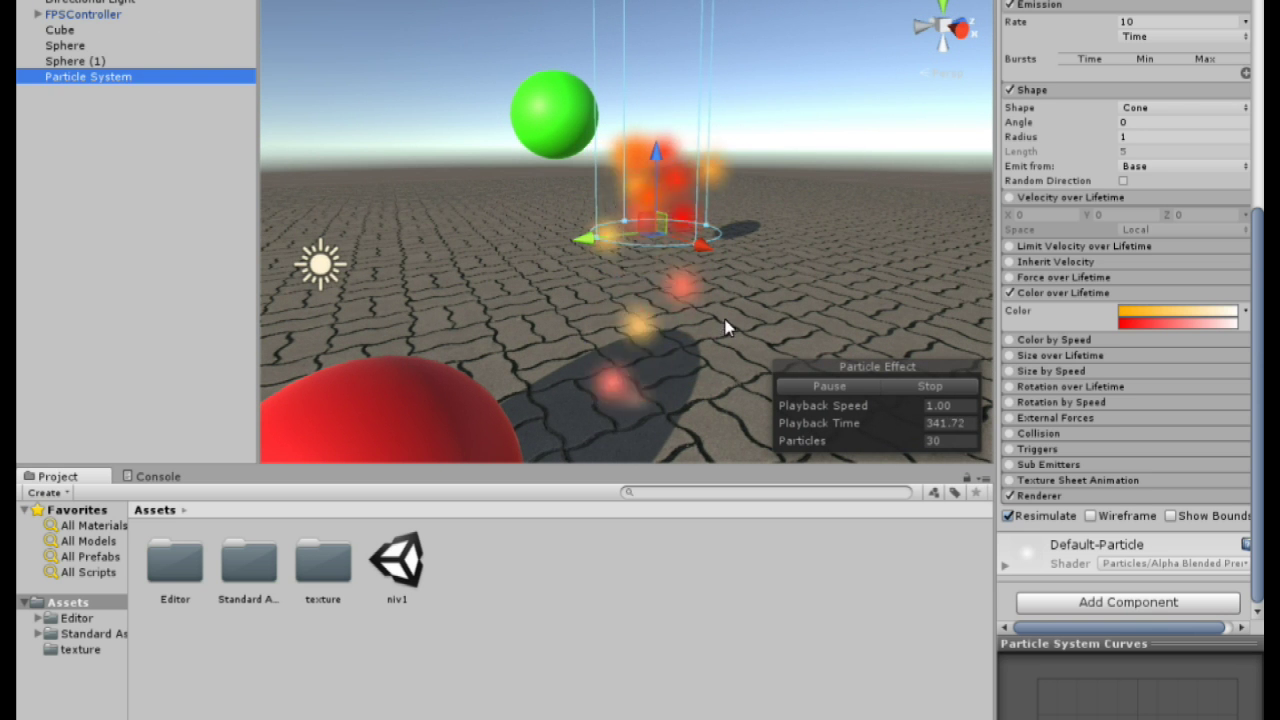
pyautogui.moveTo(642, 319); pyautogui.dragTo(533, 340, button='right')
pyautogui.press('f')
pyautogui.scroll(-5, 968, 295)
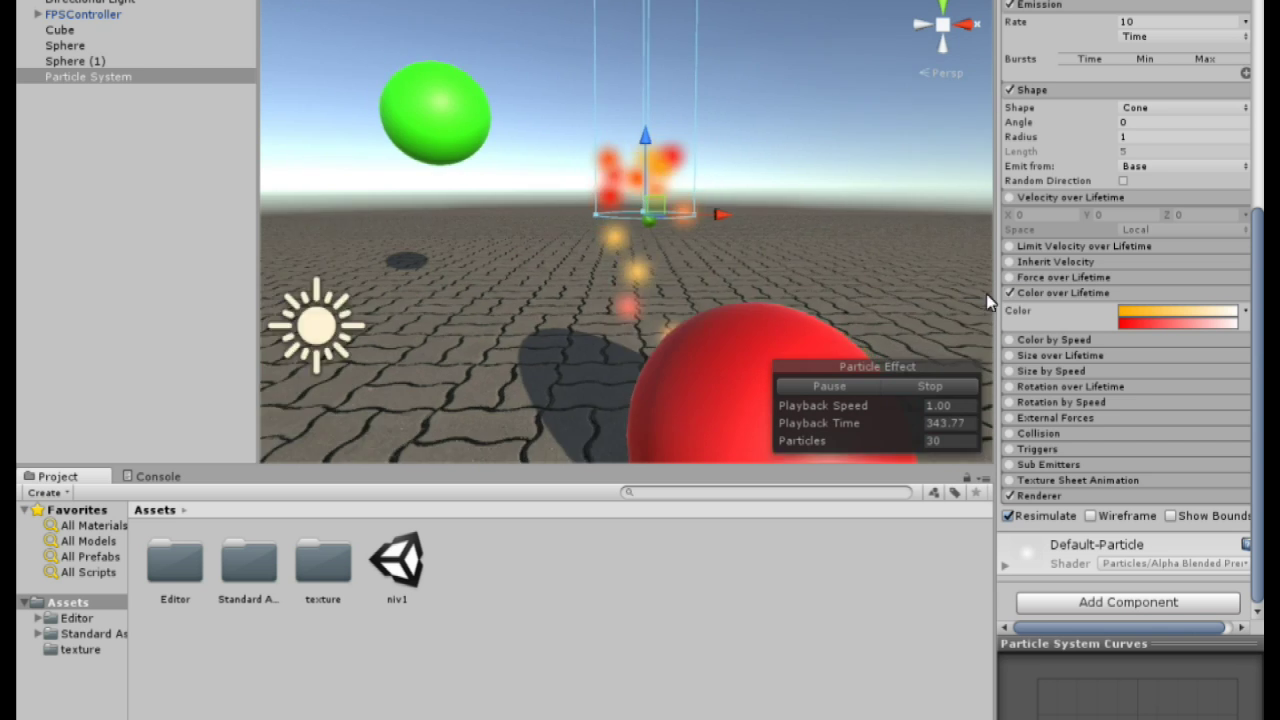
pyautogui.moveTo(967, 288); pyautogui.dragTo(929, 276, button='right')
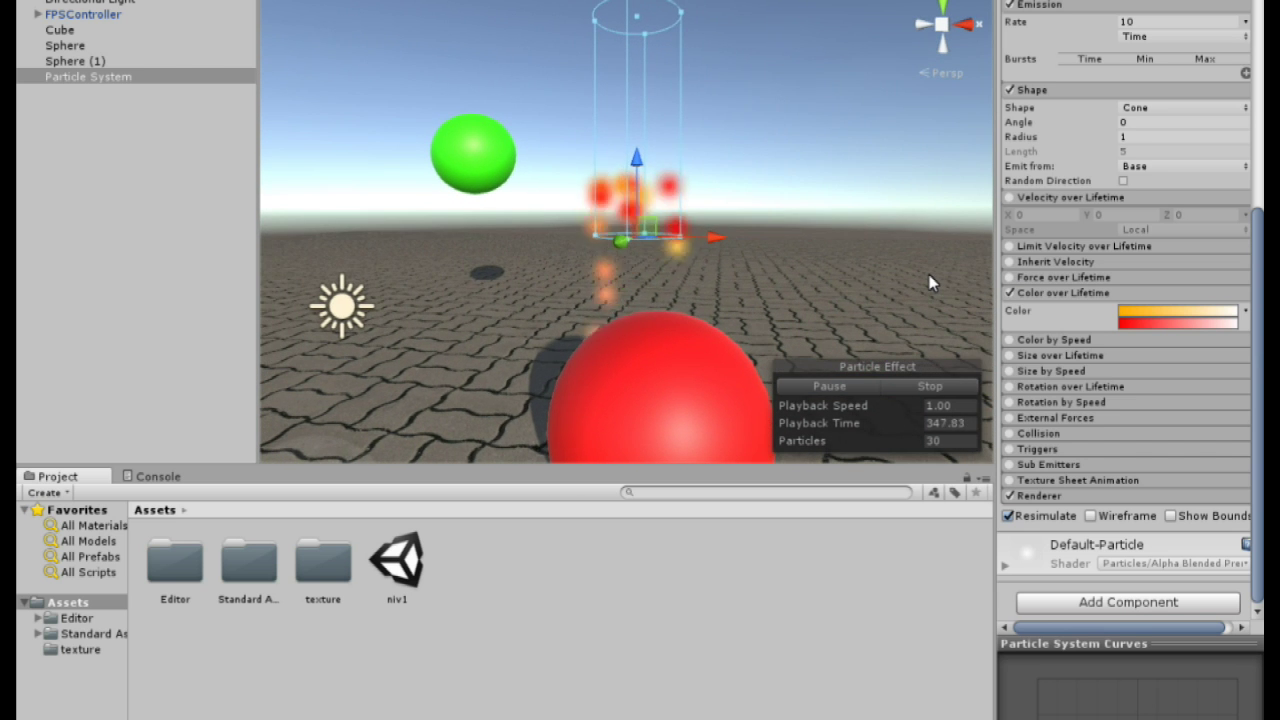